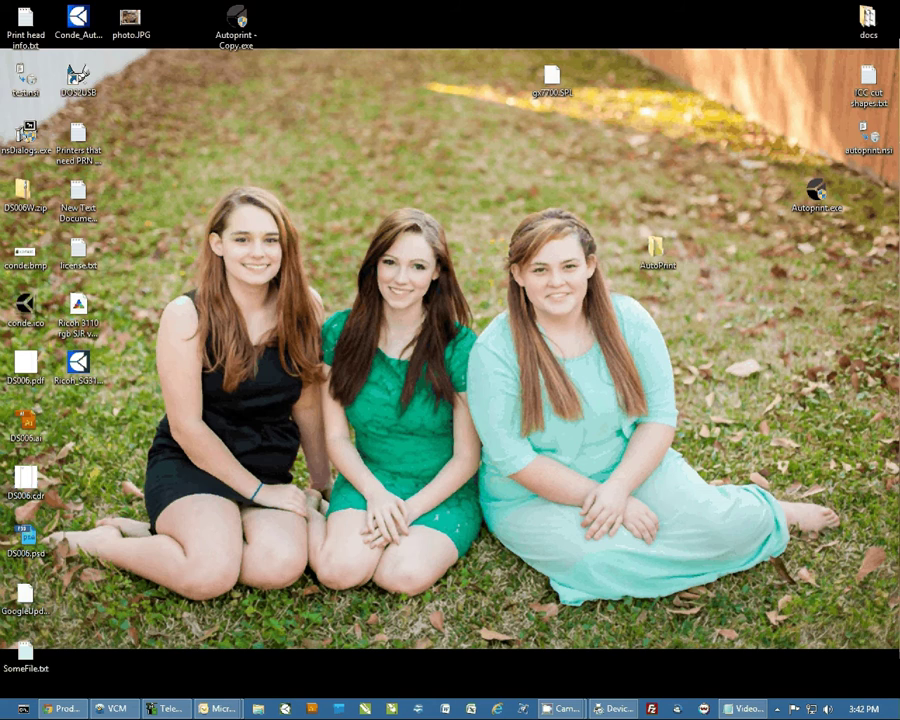
Switch to the SG3110DN ICC profile email, follow its driver link to the Condé website and maximize the browser window.
key(alt+Tab)
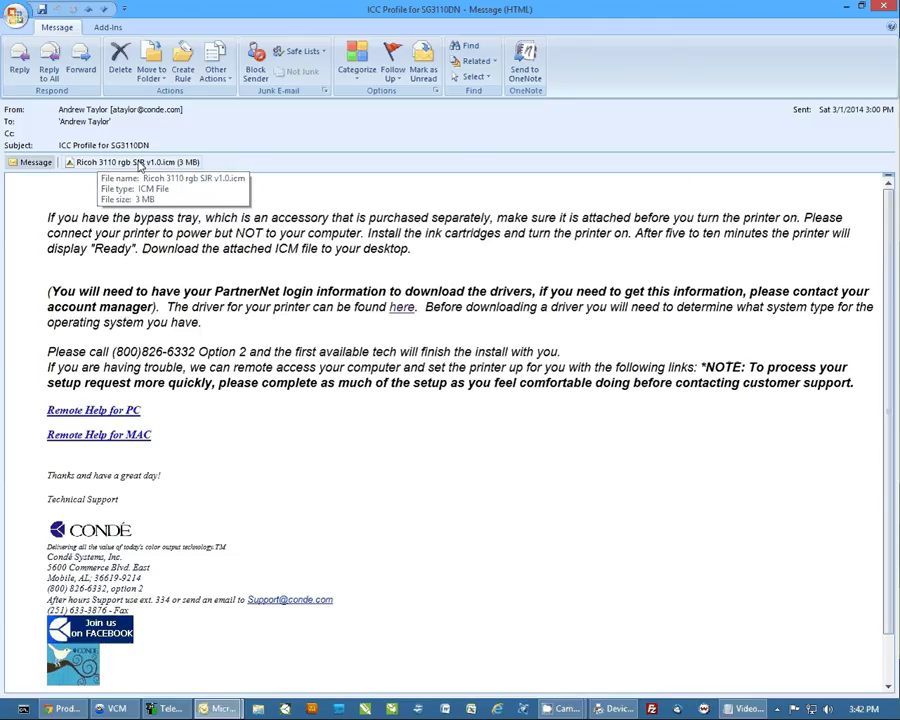
click(402, 310)
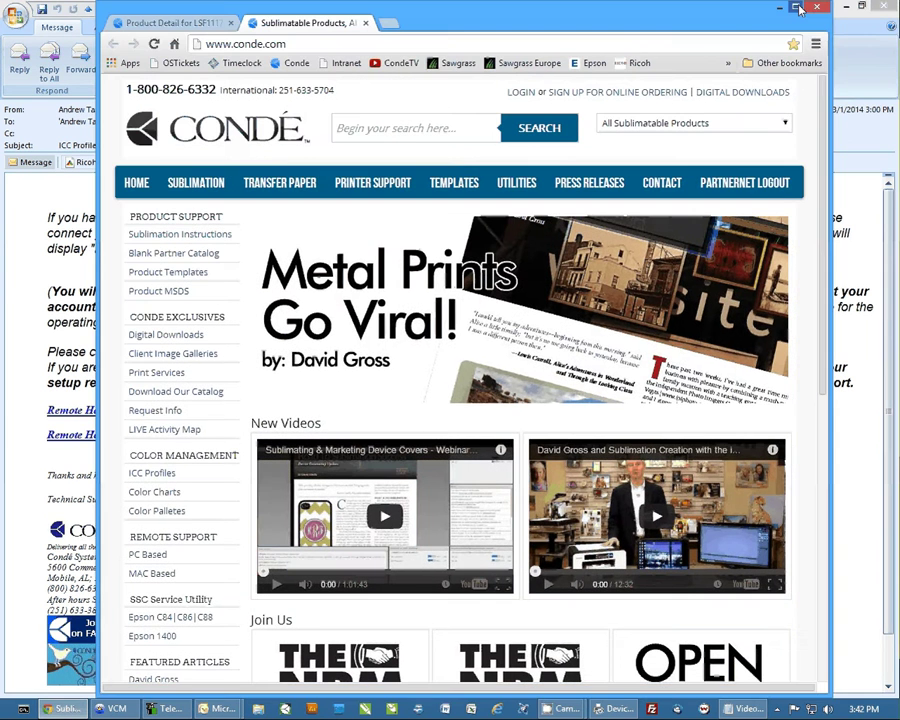
click(797, 8)
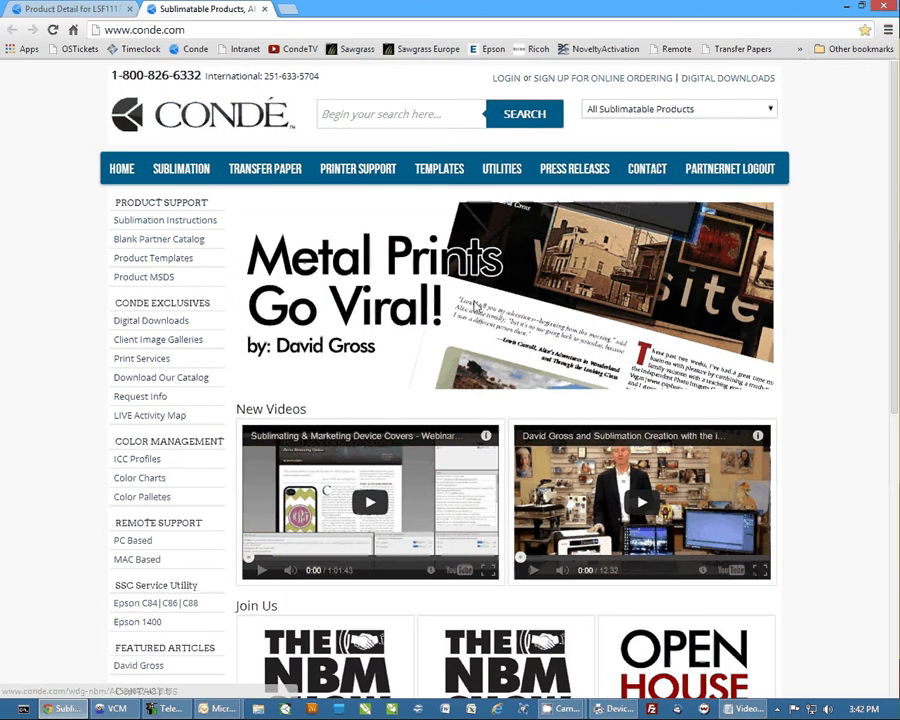
Log out of PartnerNet and log back in with the prefilled username and password.
click(729, 171)
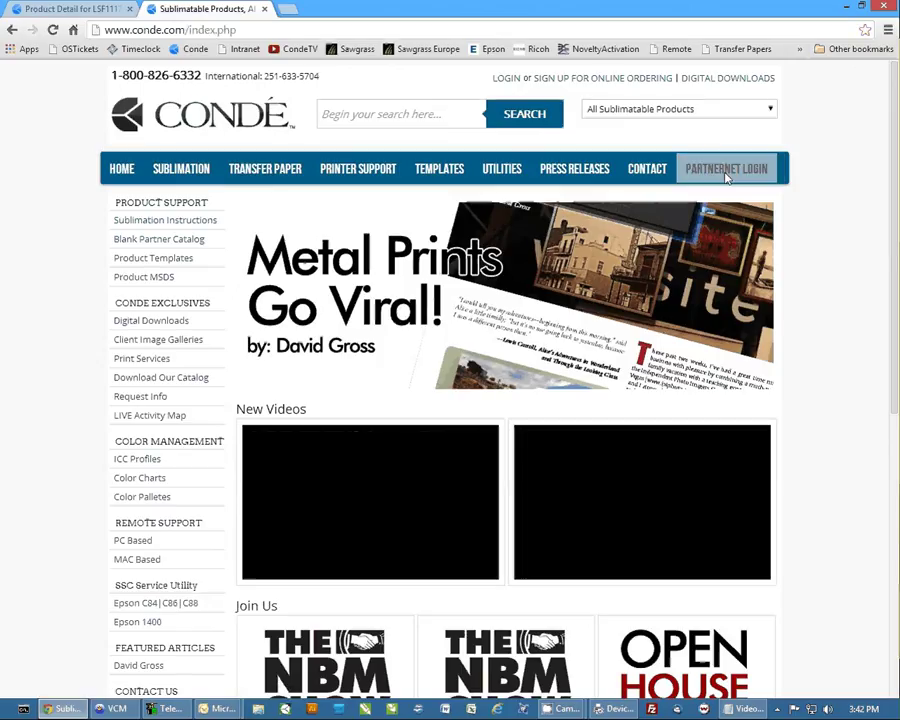
click(727, 171)
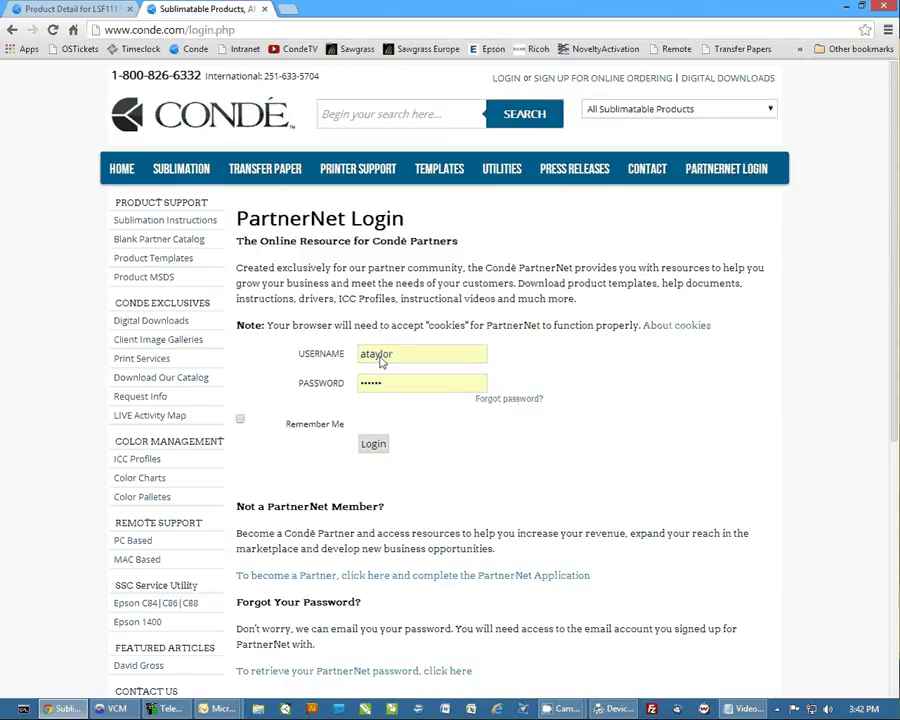
click(373, 444)
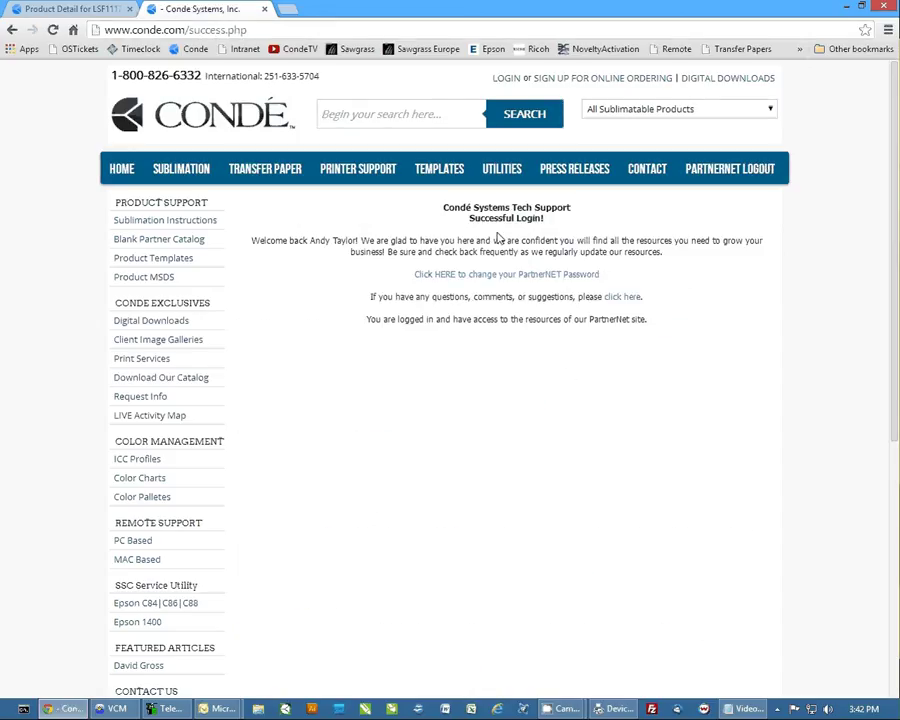
Open the PC printer driver downloads for the Ricoh SG 3110DN in the site's printer support section.
mouse_move(360, 170)
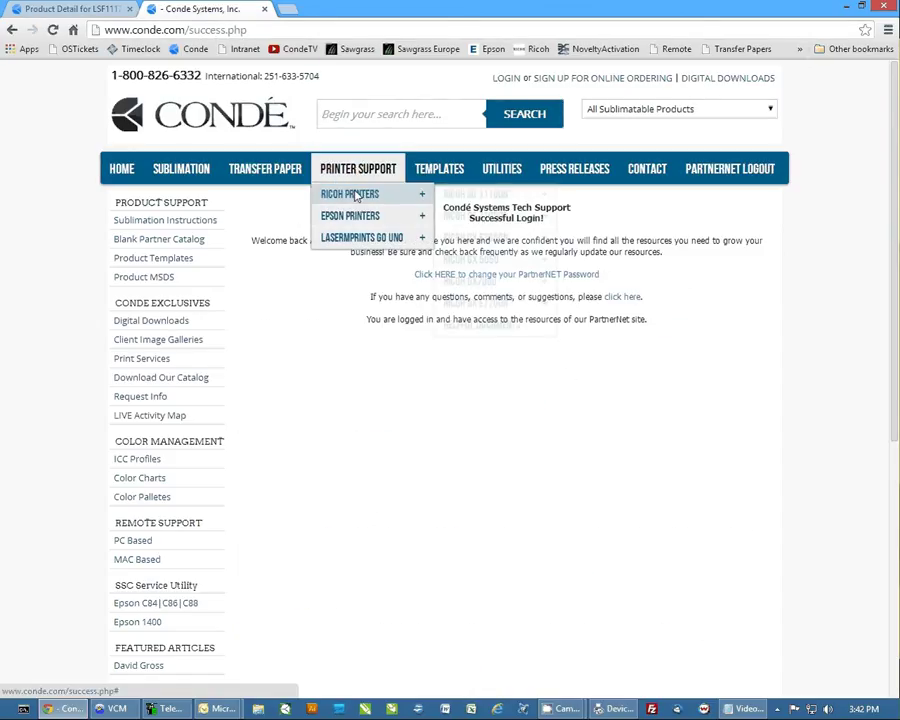
mouse_move(355, 195)
mouse_move(494, 197)
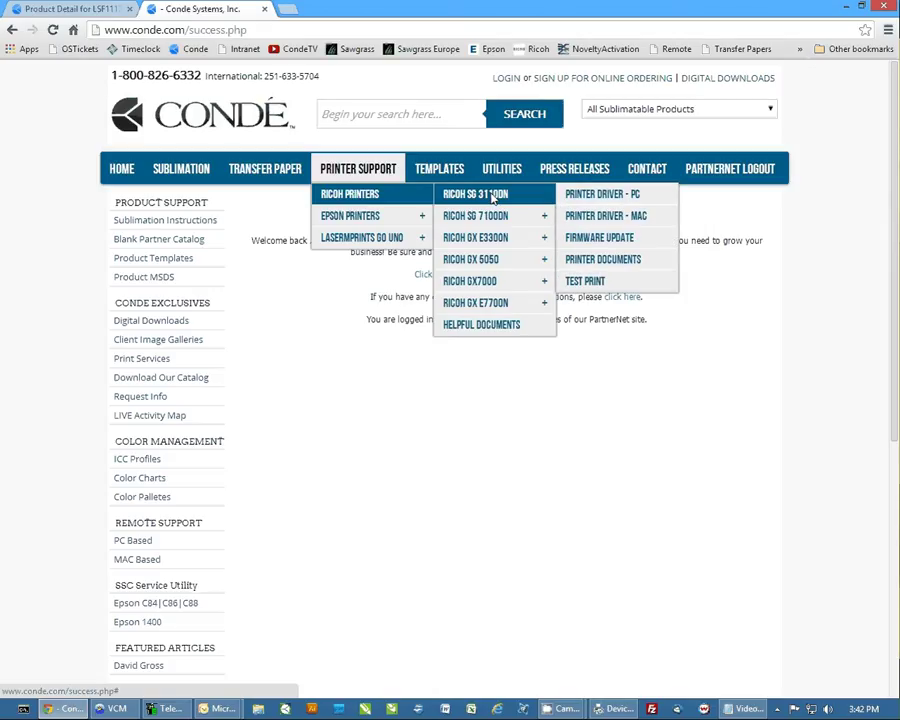
click(619, 196)
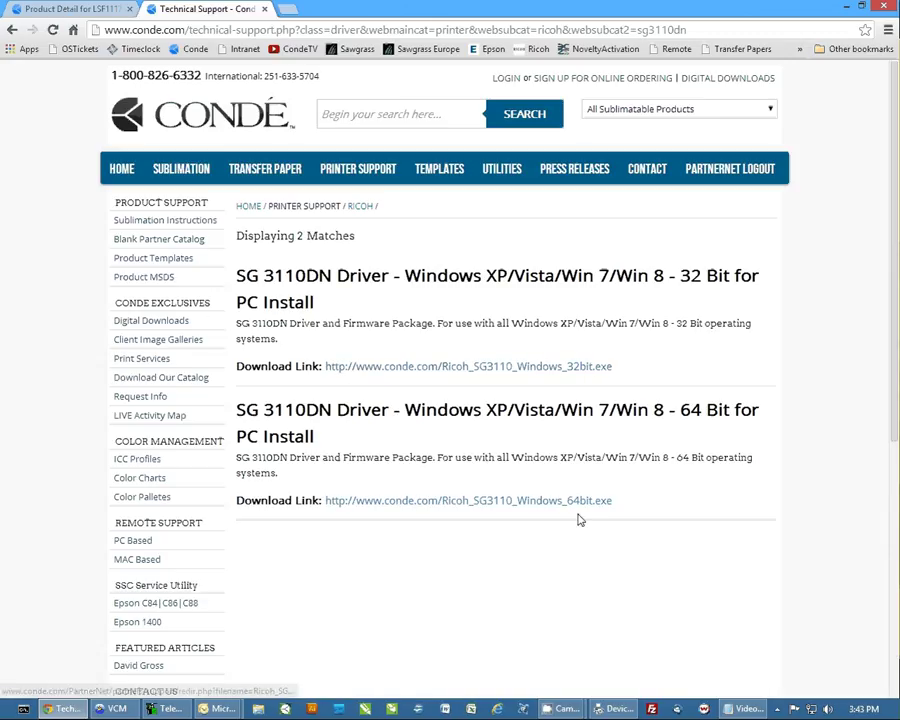
Minimize the browser and the email, and install the Ricoh 3110 rgb SJR v1.0.icm profile from the desktop.
click(847, 7)
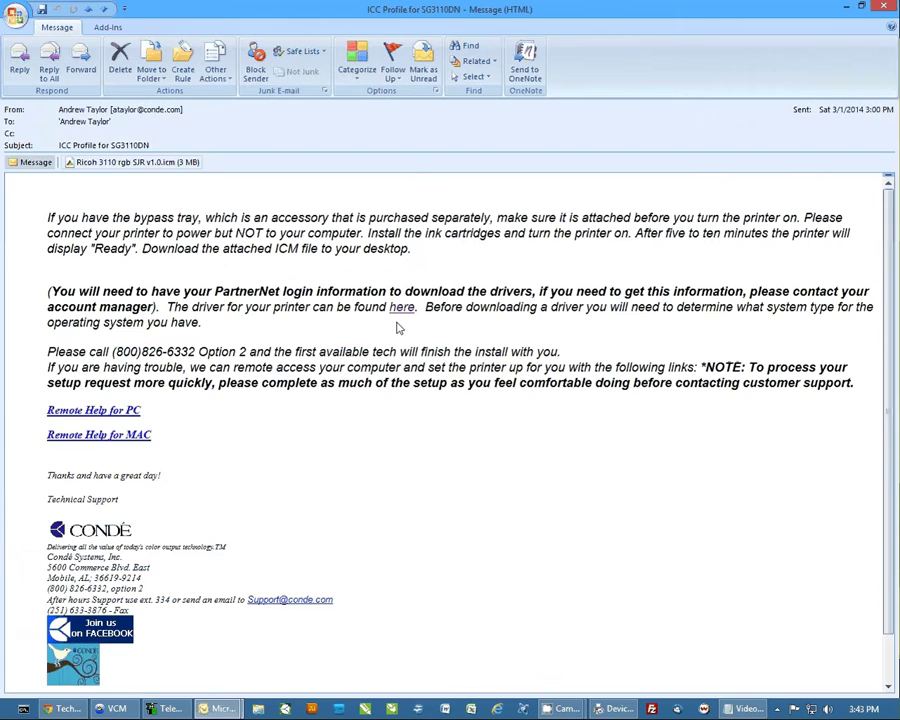
click(846, 9)
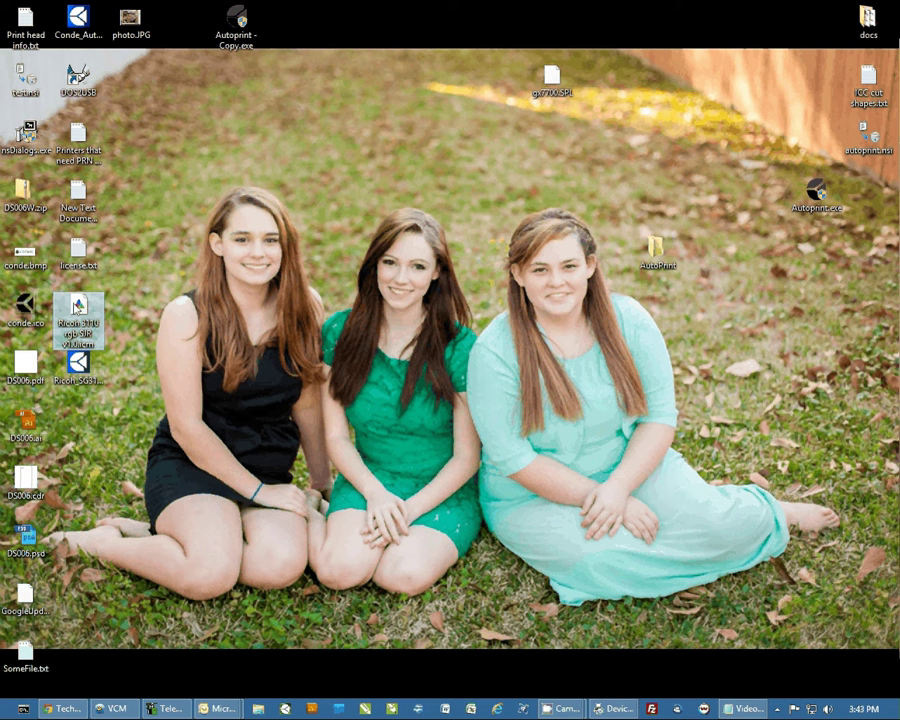
click(78, 362)
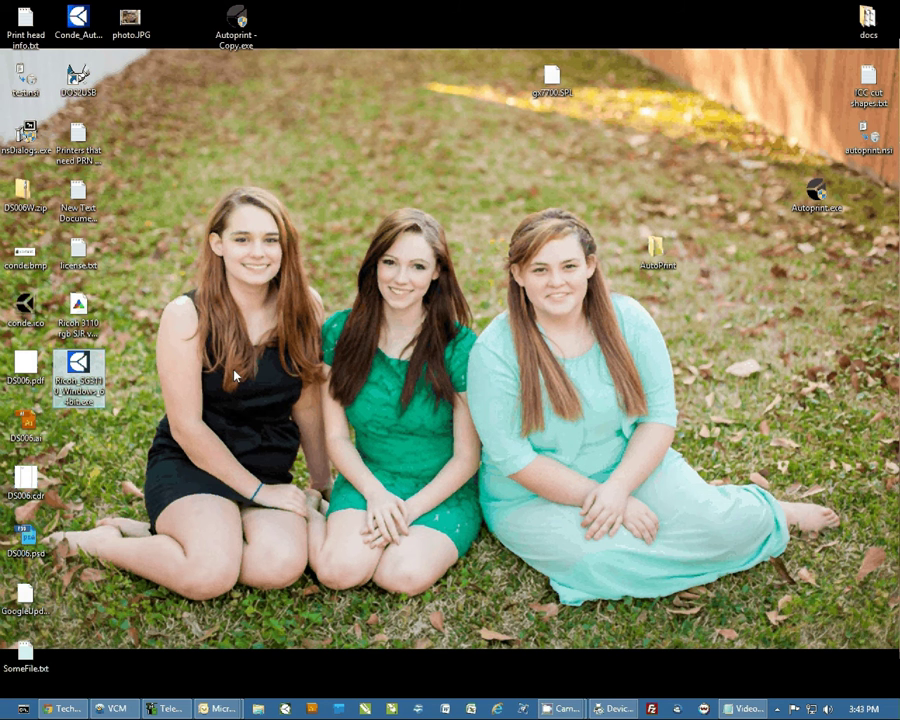
click(234, 375)
key(Up)
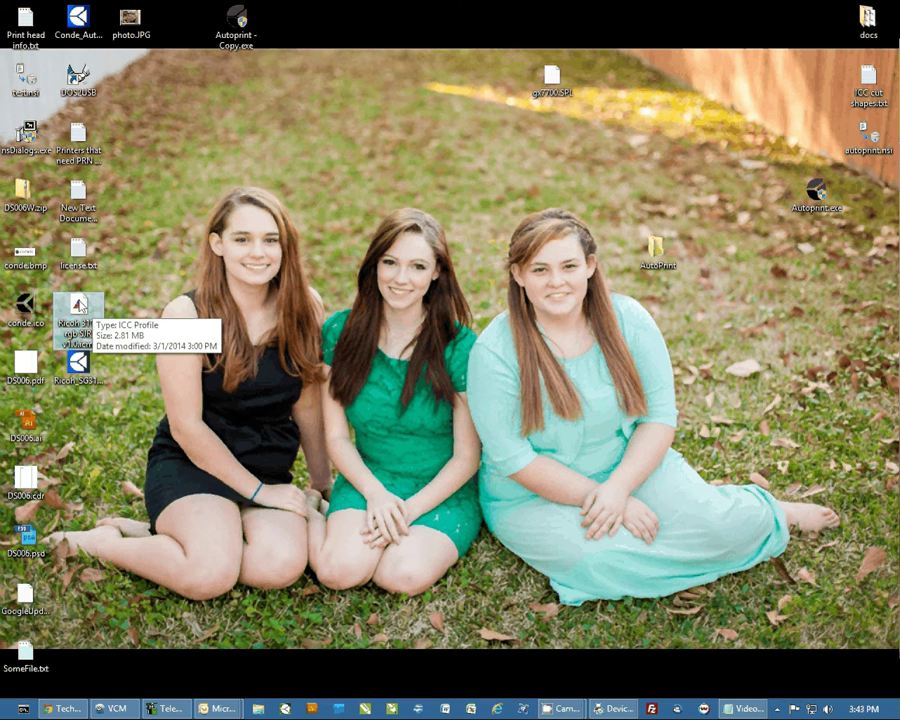
right_click(80, 304)
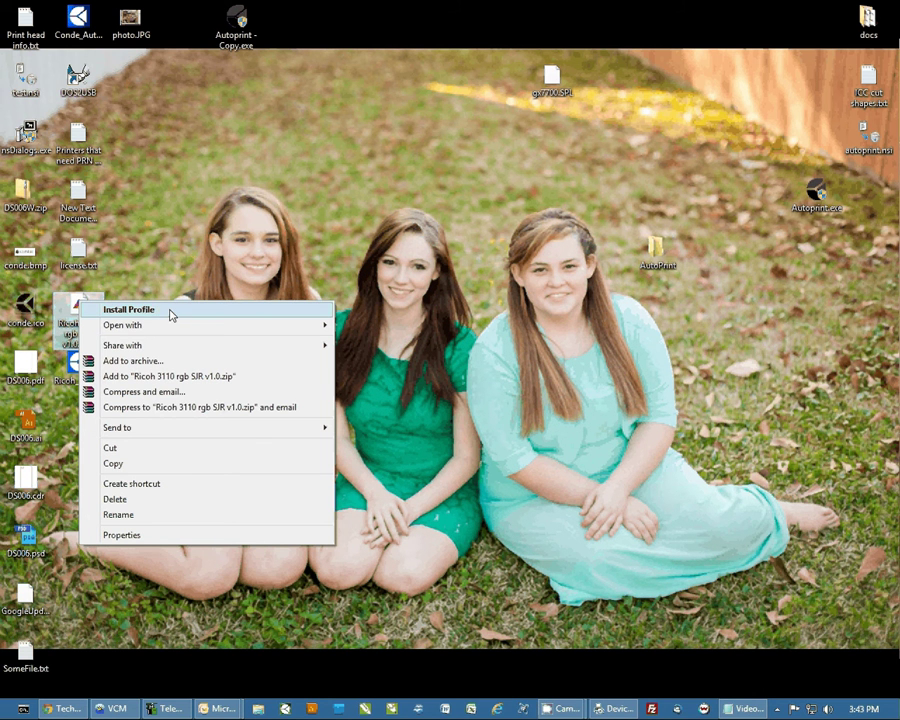
click(170, 312)
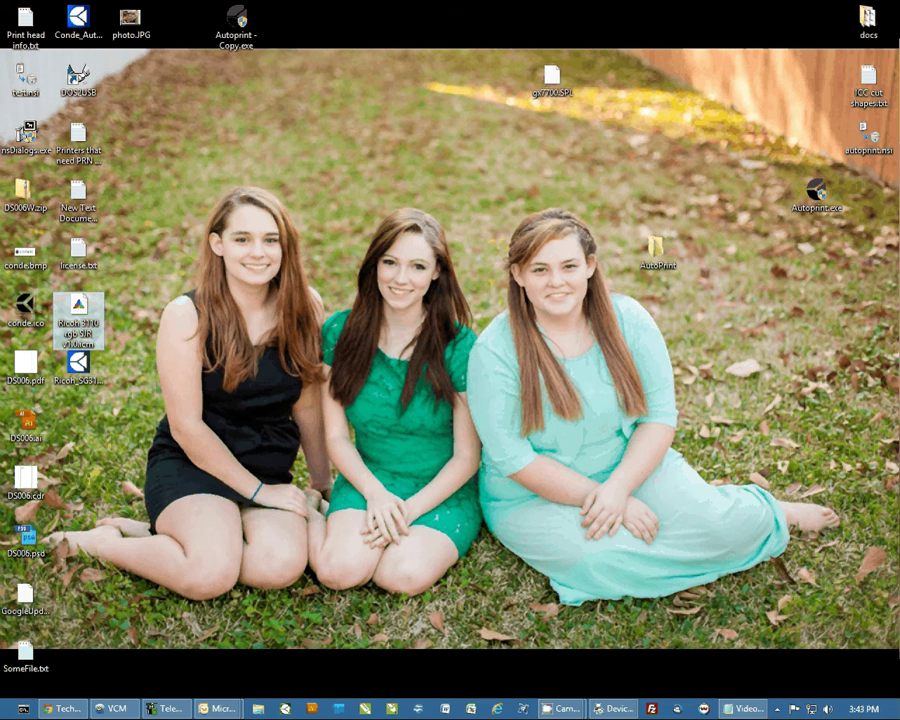
Open a File Explorer window and browse to the Windows folder on Local Disk (C:).
click(258, 709)
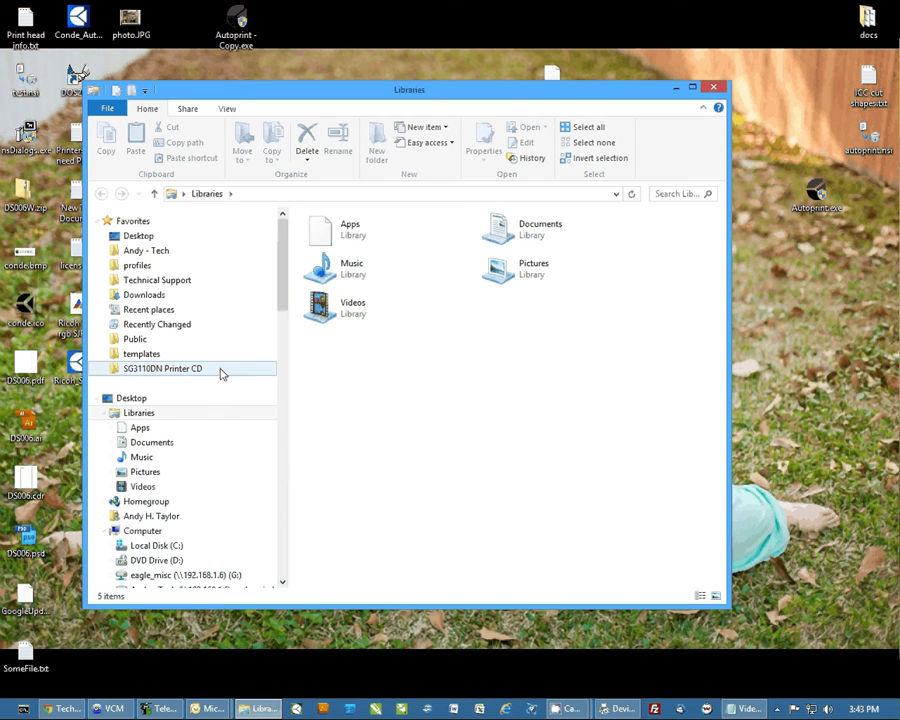
drag(227, 93, 251, 92)
click(180, 544)
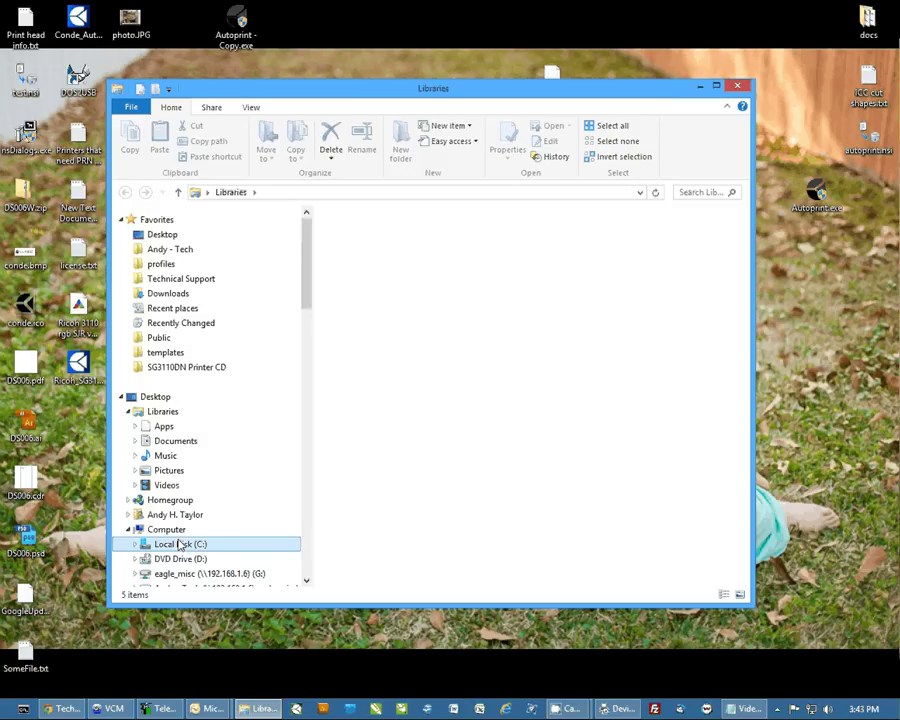
click(331, 399)
click(352, 399)
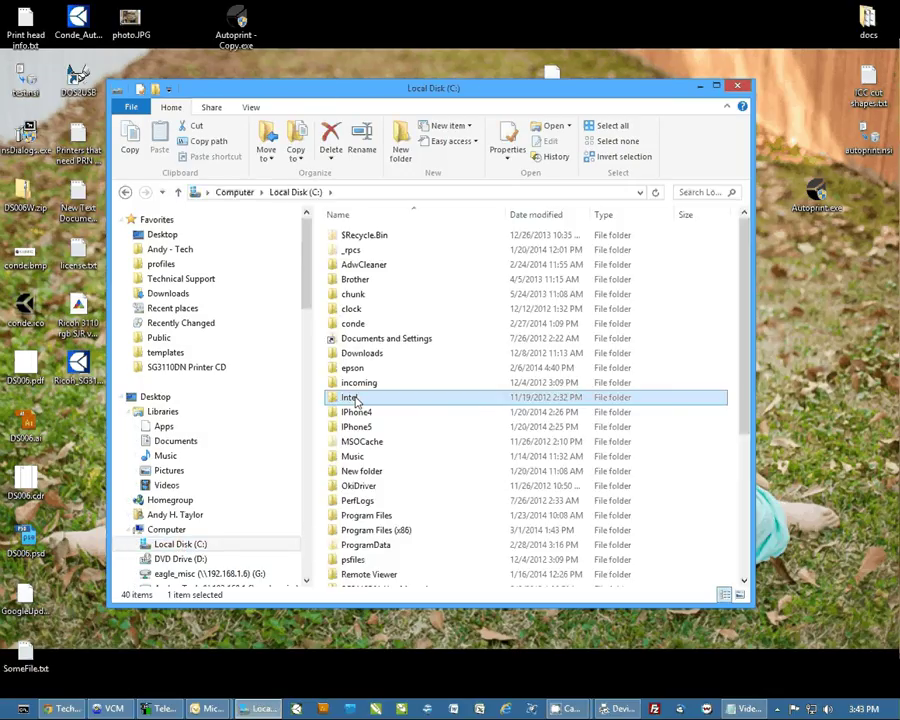
text(w)
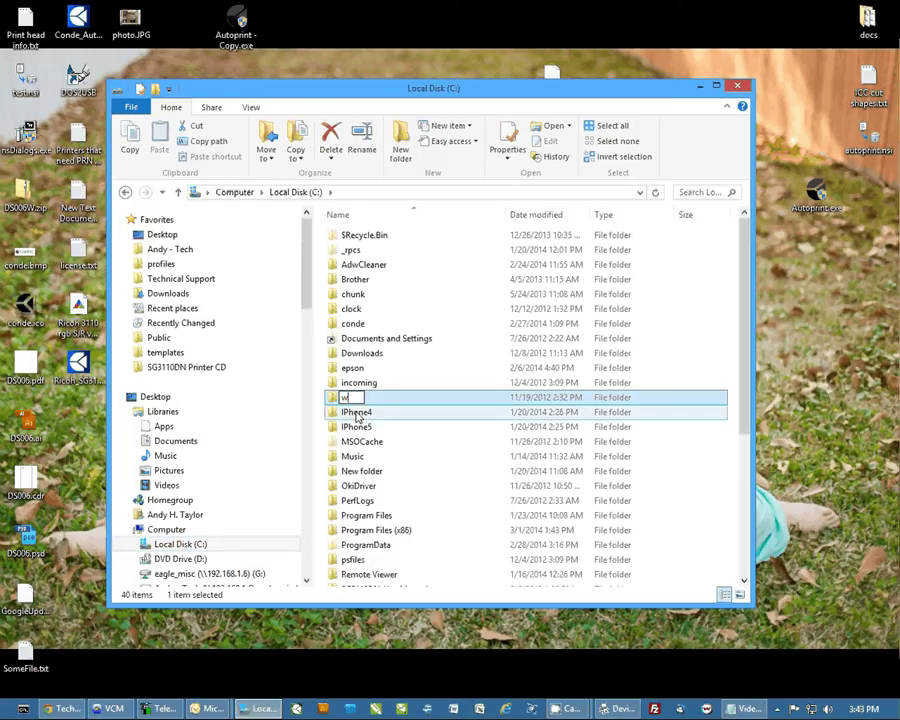
key(Escape)
click(360, 417)
scroll(360, 417, down, 5)
click(360, 477)
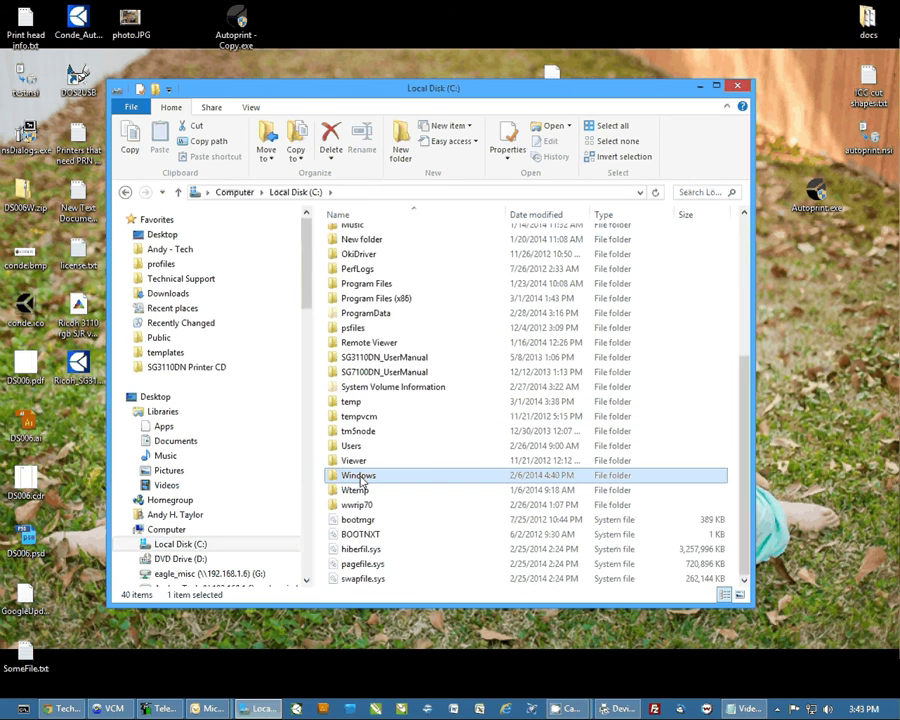
double_click(360, 477)
Open the System32 folder and go into its spool subfolder.
click(368, 294)
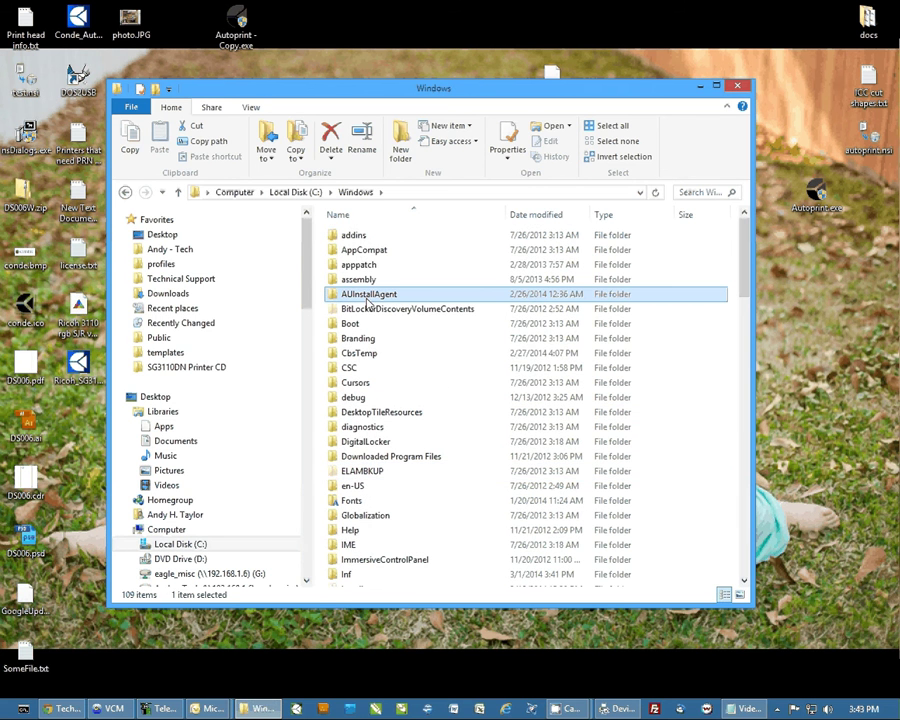
key(s)
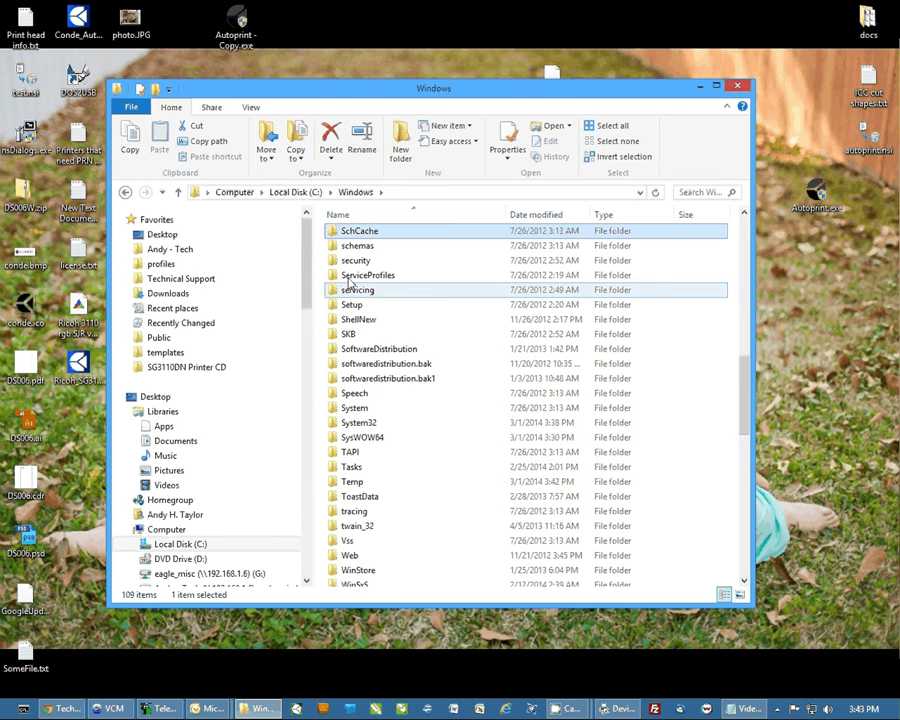
double_click(369, 422)
key(a)
key(p)
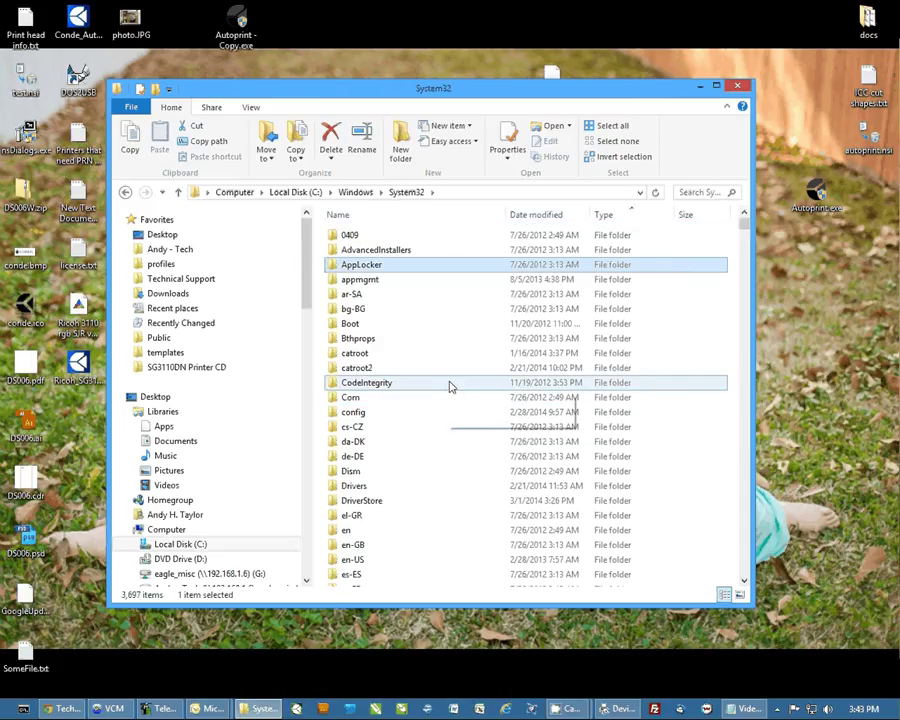
key(s)
key(e)
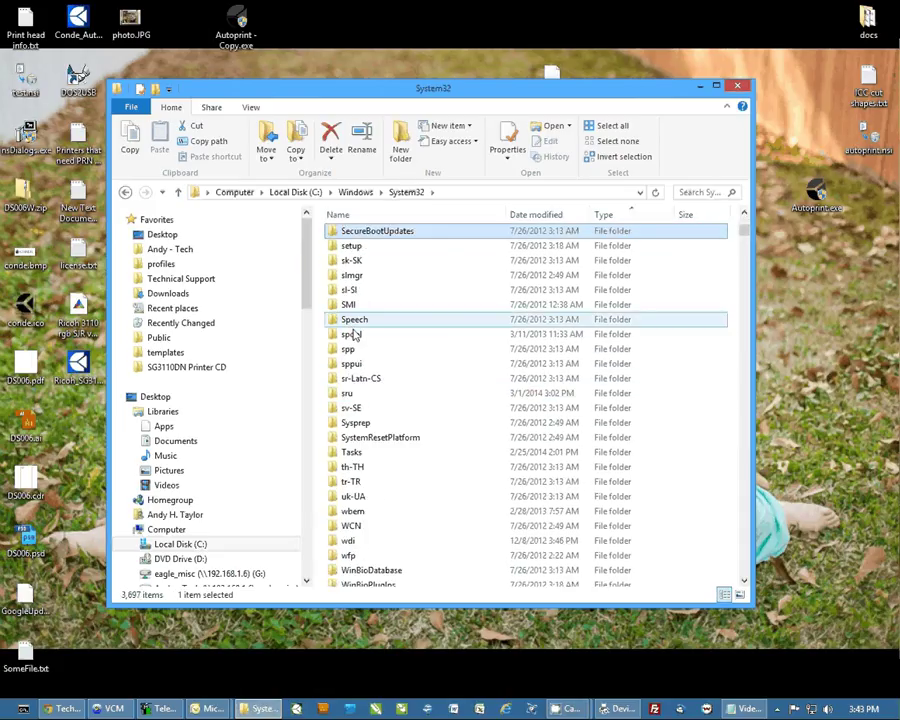
click(352, 340)
double_click(352, 340)
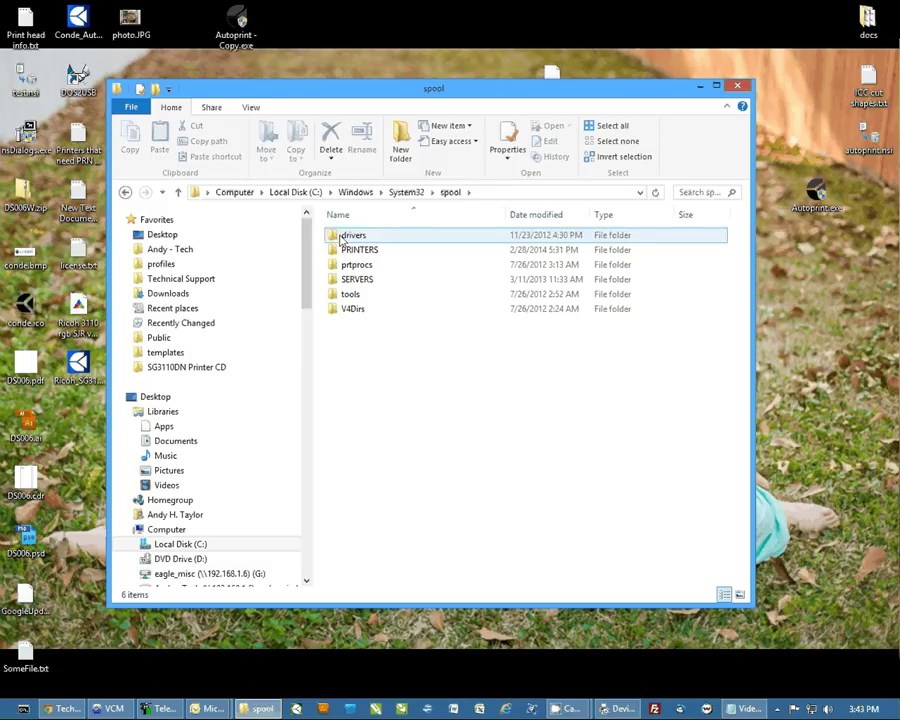
View the installed ICC profiles in the drivers\color folder under spool, and close the File Explorer window.
double_click(345, 237)
double_click(368, 240)
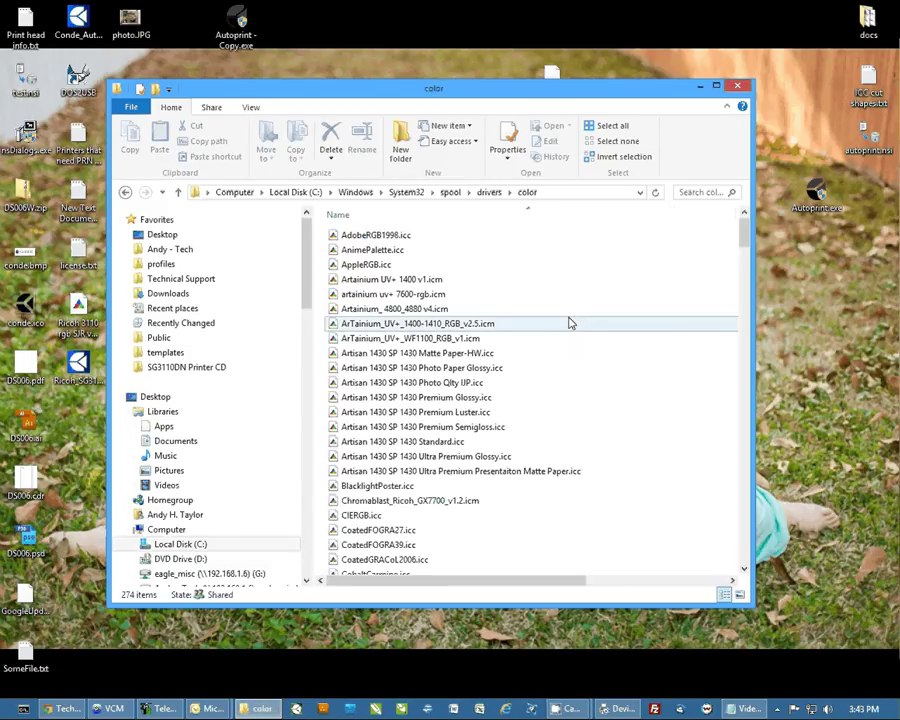
click(620, 279)
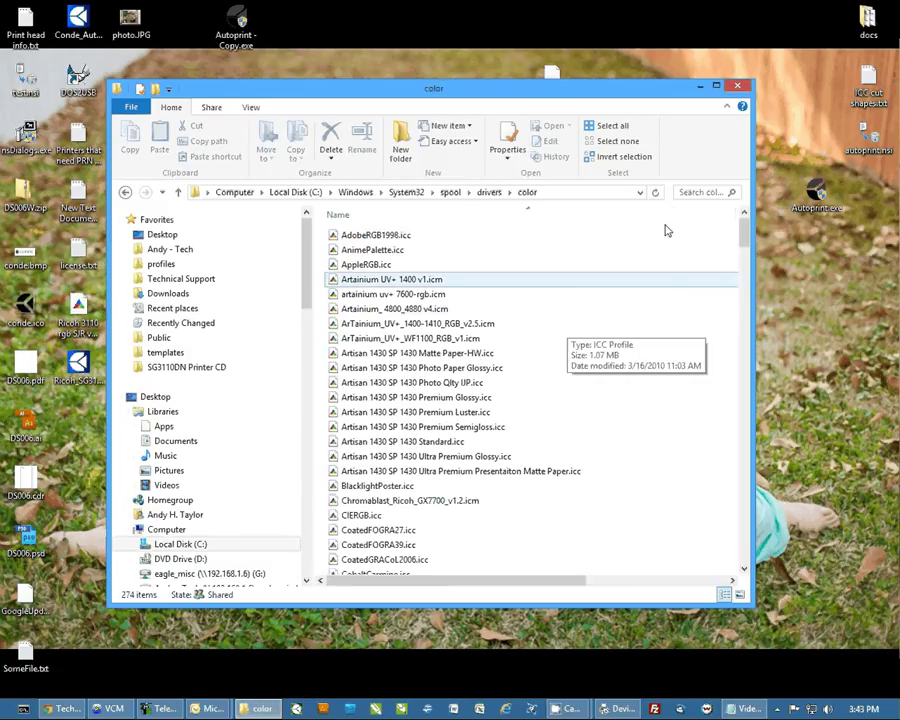
click(739, 91)
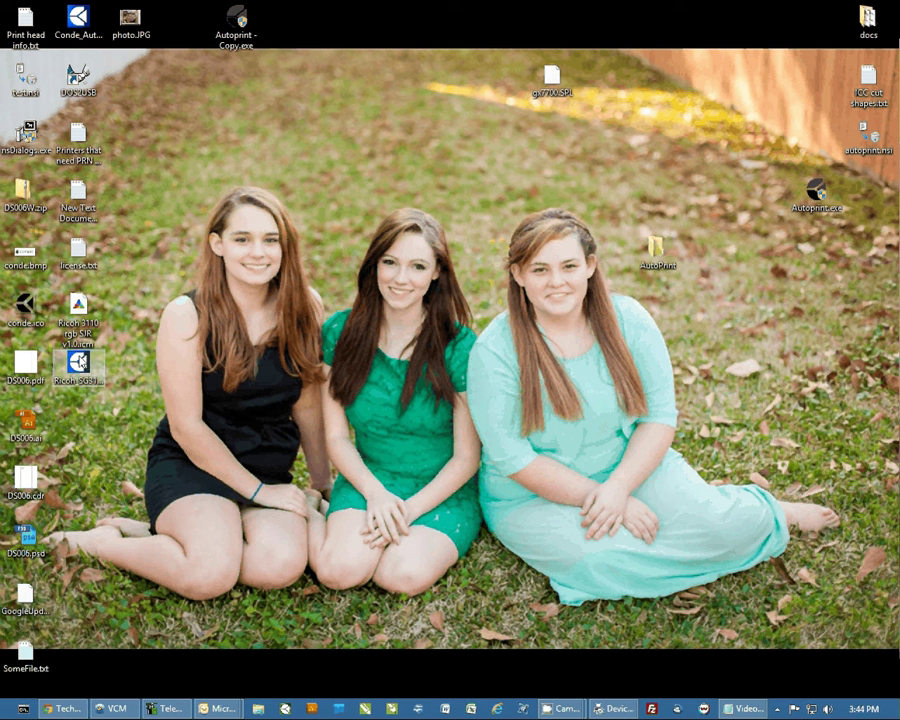
Run Ricoh_SG3110_Windows_64bit.exe from the desktop, replacing all existing files, and accept the license agreement.
click(79, 366)
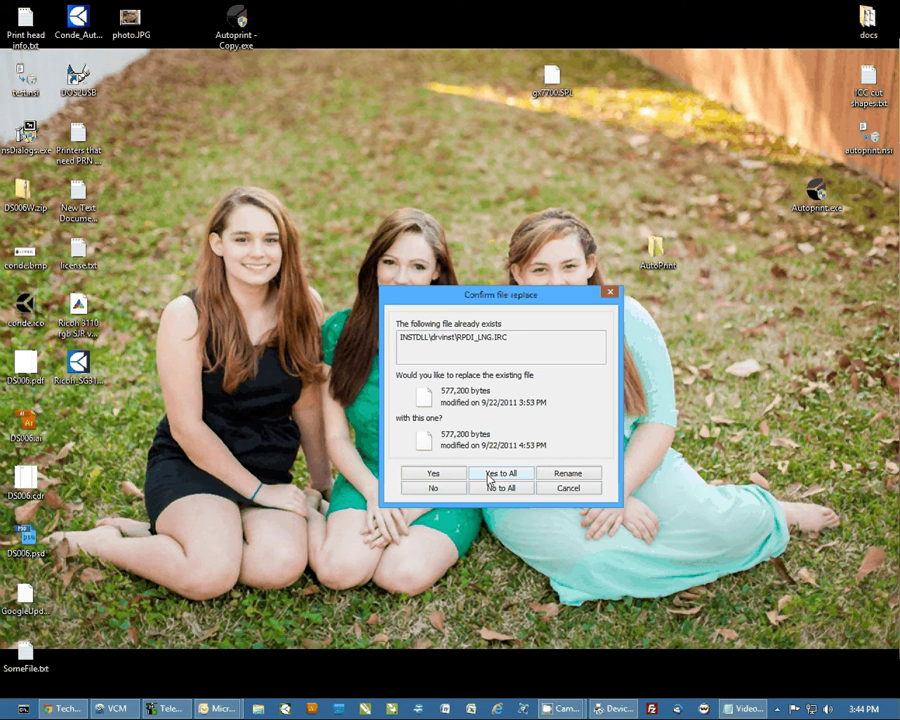
click(503, 479)
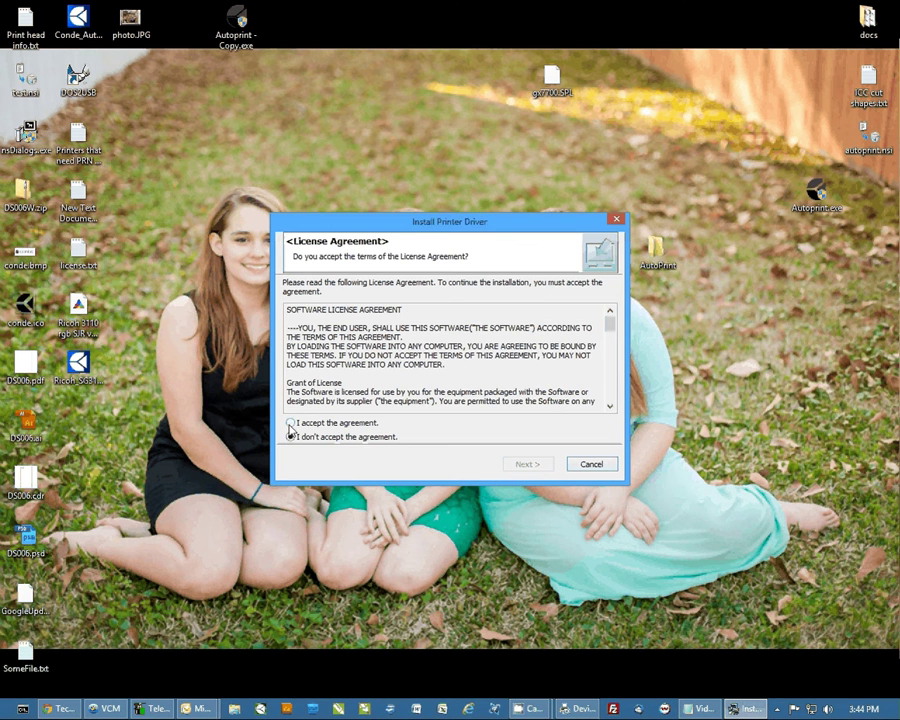
click(291, 423)
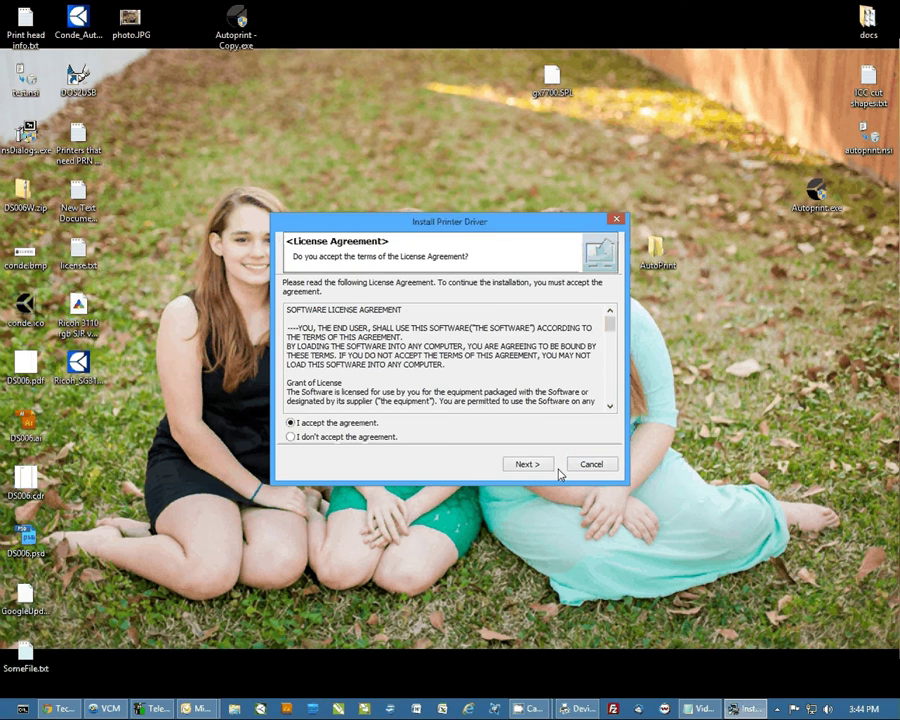
click(539, 466)
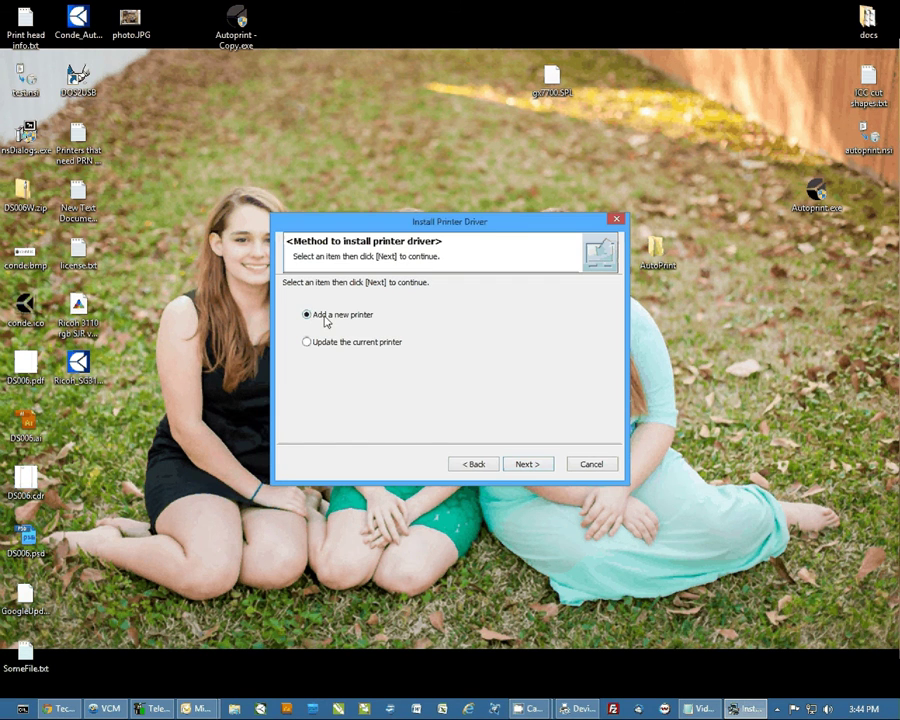
Add a new USB-connected printer, choosing the RICOH AficioSG3110DN RPCS-R model, and start the driver installation.
click(526, 466)
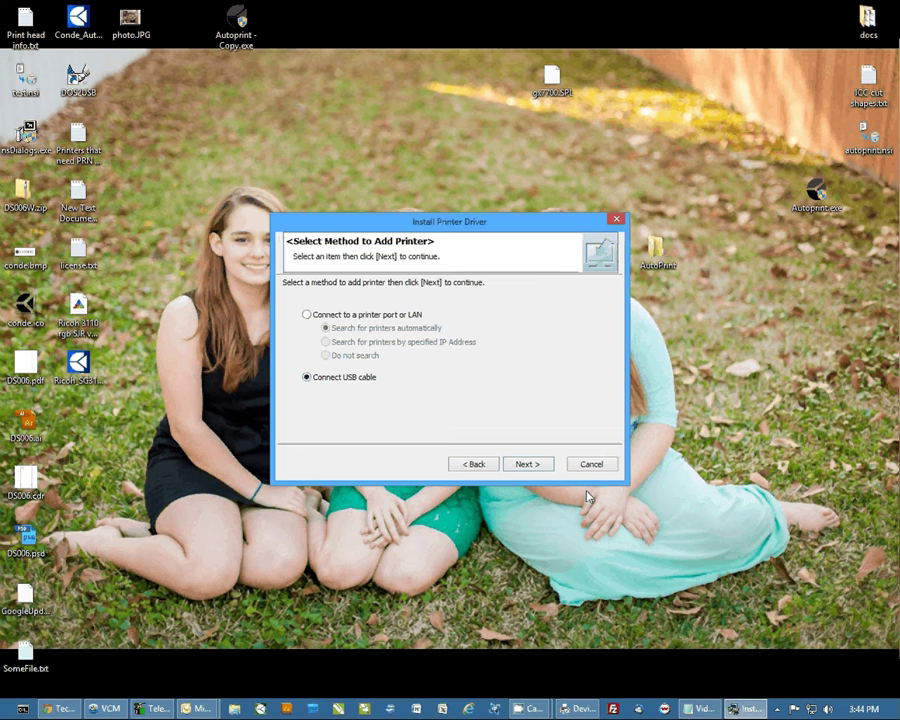
click(537, 469)
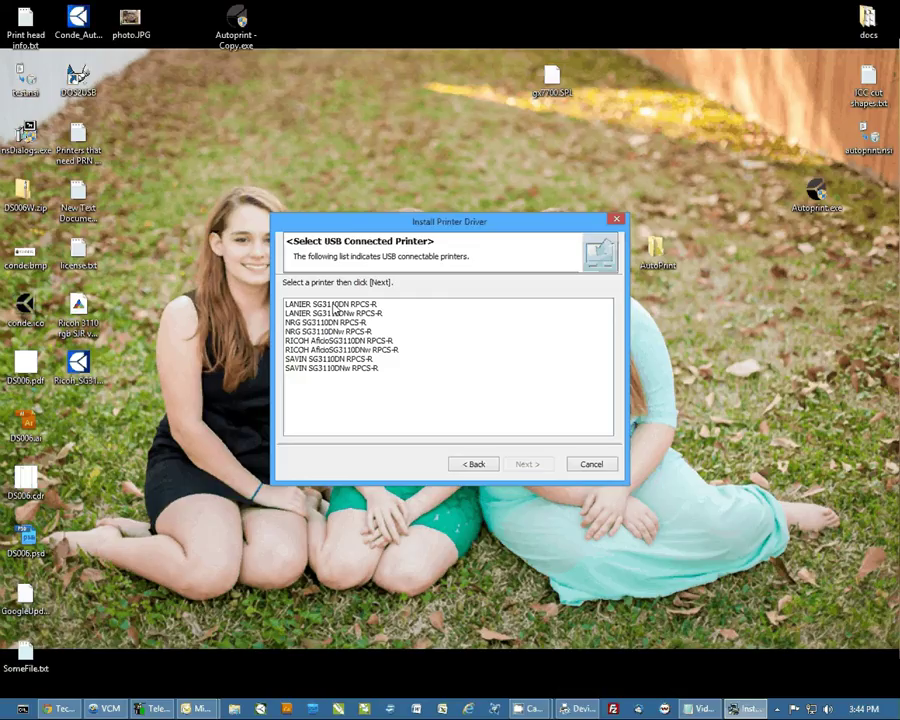
click(296, 341)
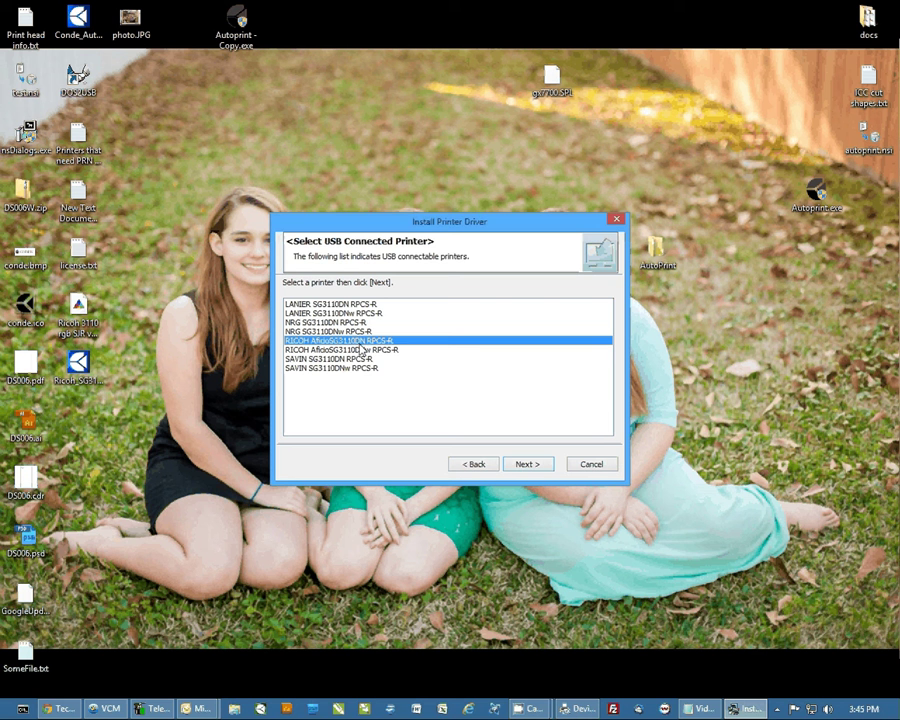
click(527, 464)
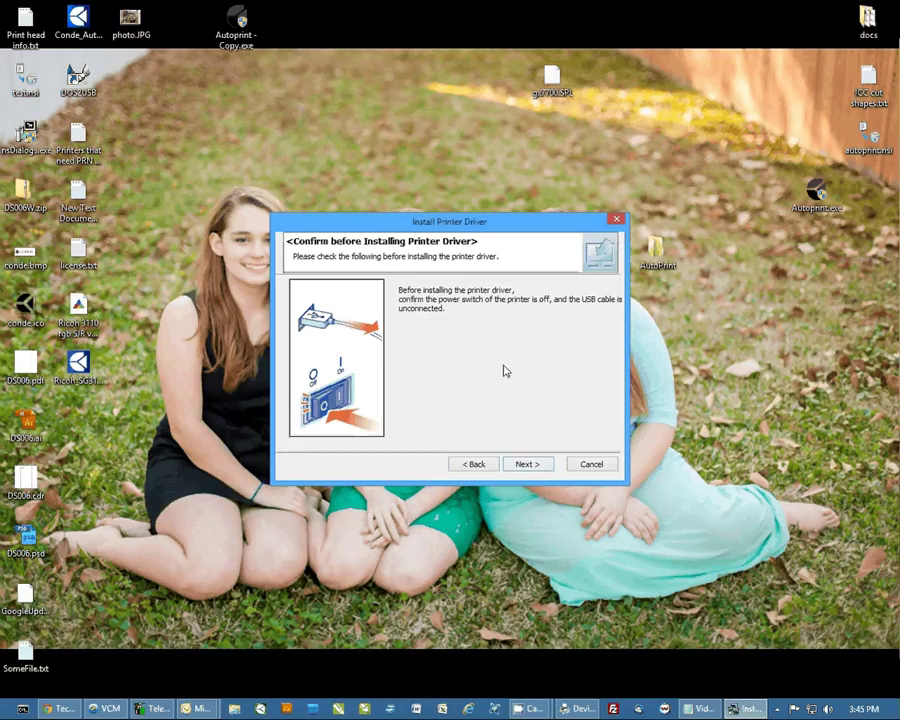
click(533, 471)
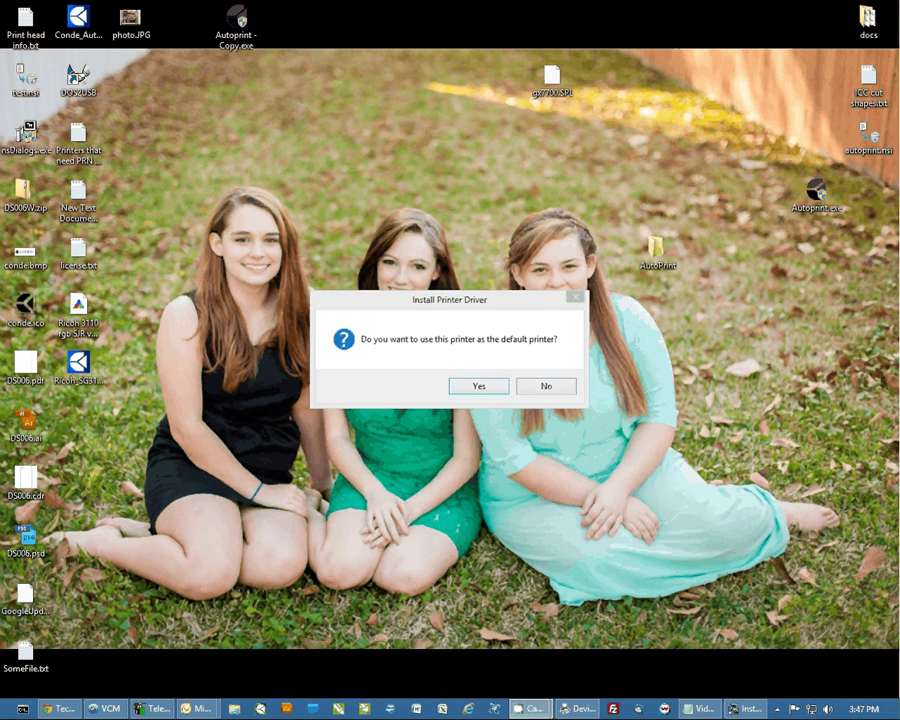
Complete the driver installation without making the printer the default, keeping the Status Monitor settings and skipping the initial printer settings.
click(475, 308)
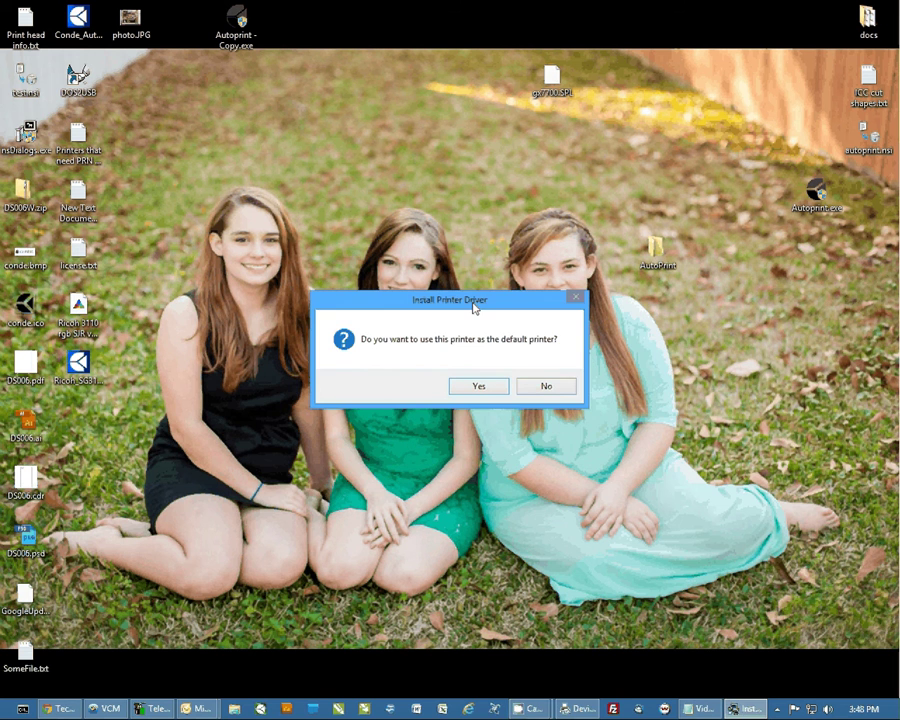
click(555, 388)
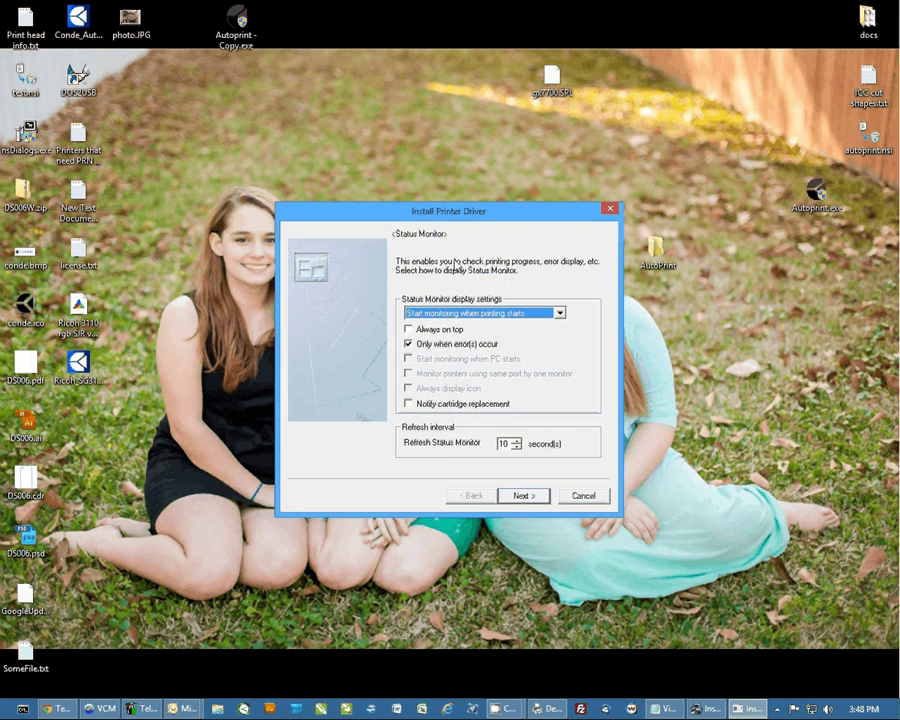
drag(462, 219, 446, 194)
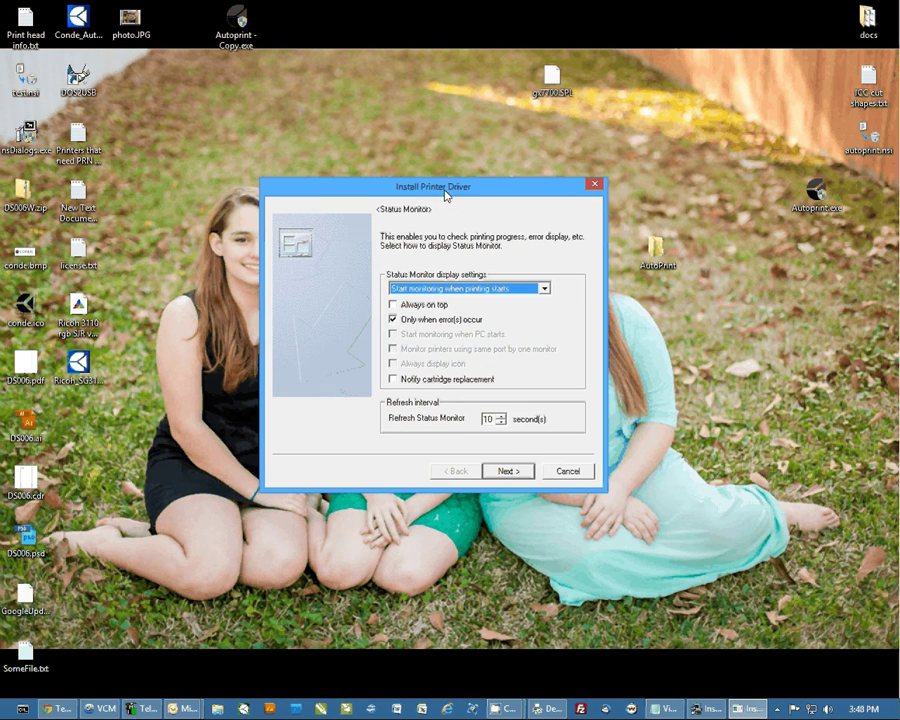
click(508, 471)
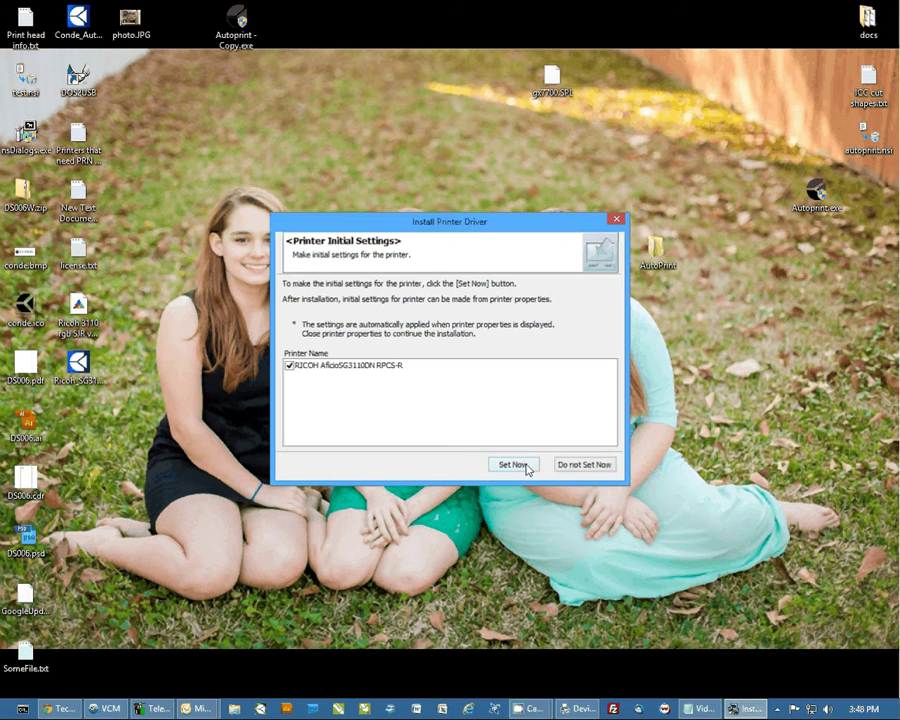
click(589, 466)
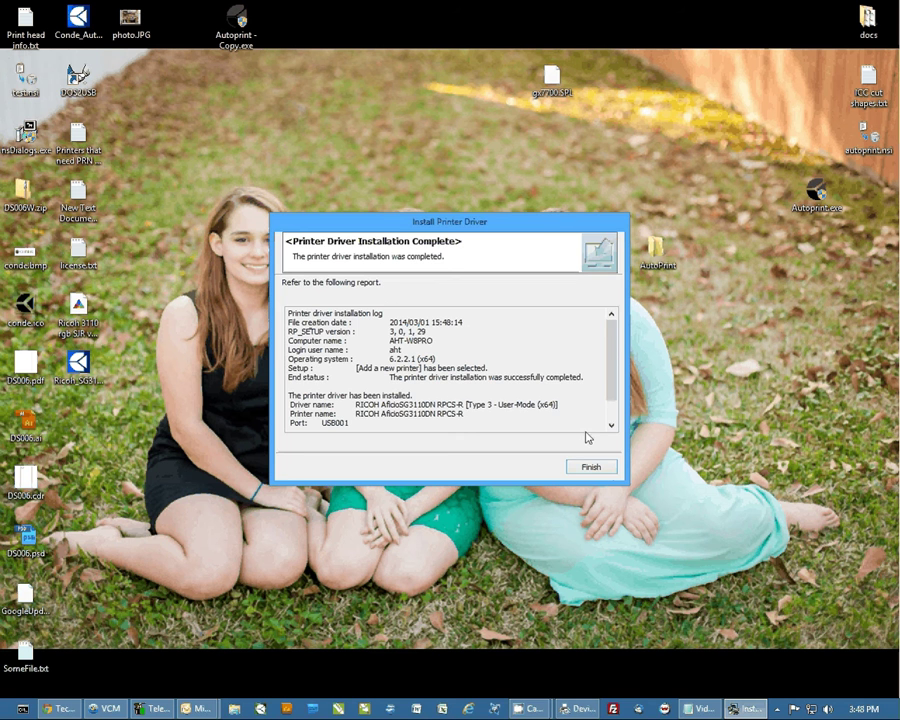
click(591, 467)
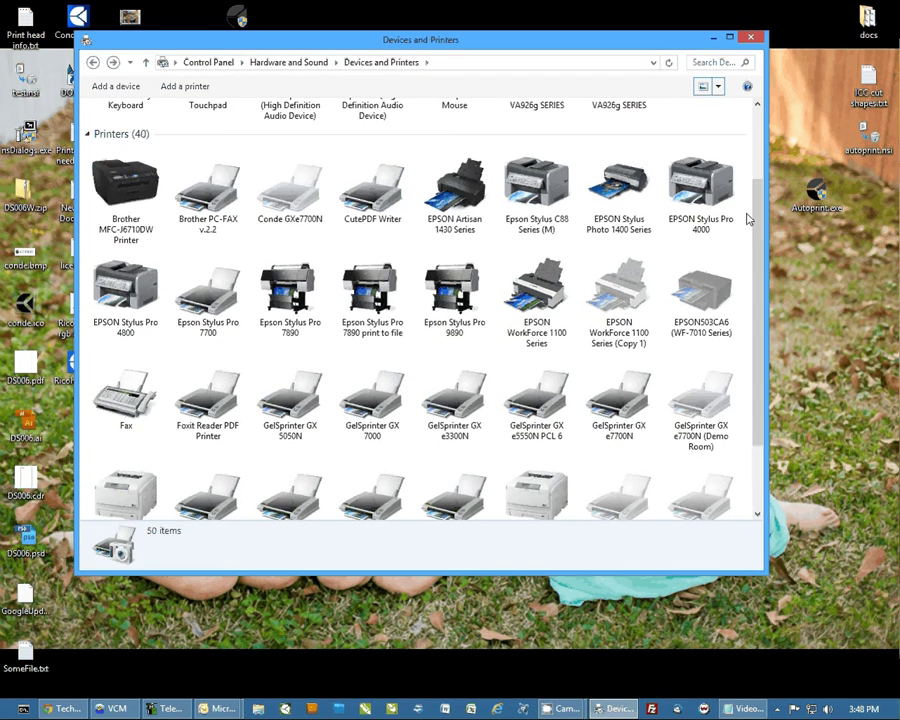
In the RICOH AficioSG3110DN RPCS-R printer properties, set spooling to start printing after the last page is spooled, and apply it.
drag(756, 225, 756, 353)
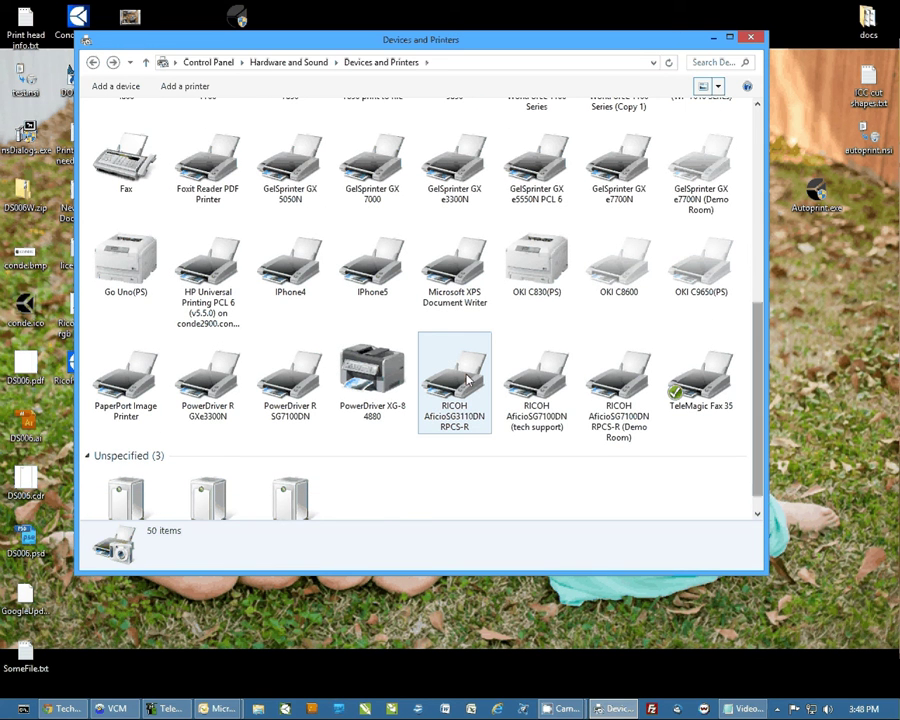
click(465, 388)
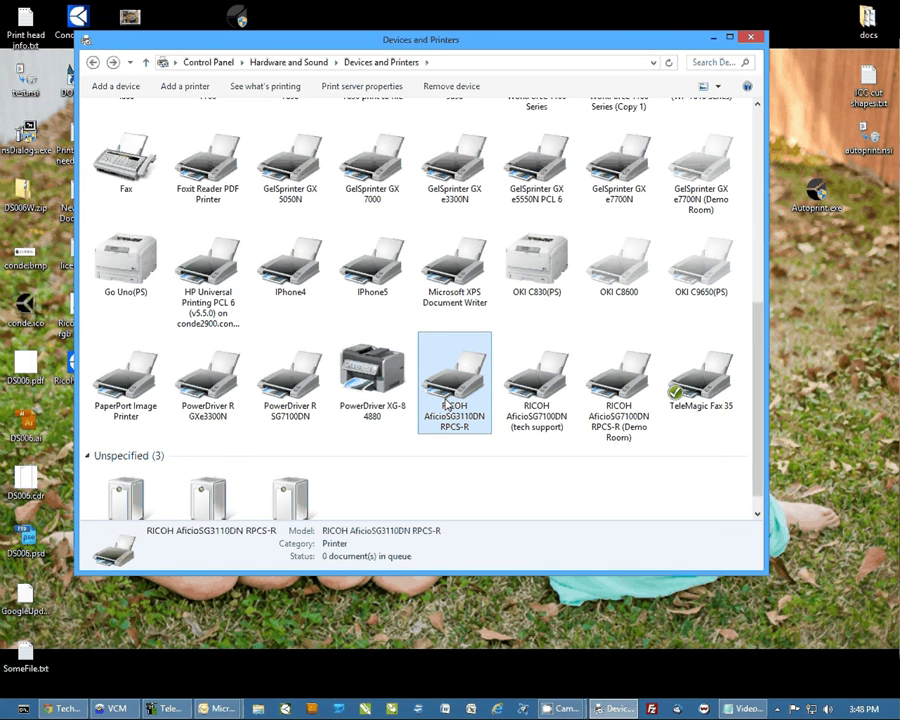
right_click(463, 387)
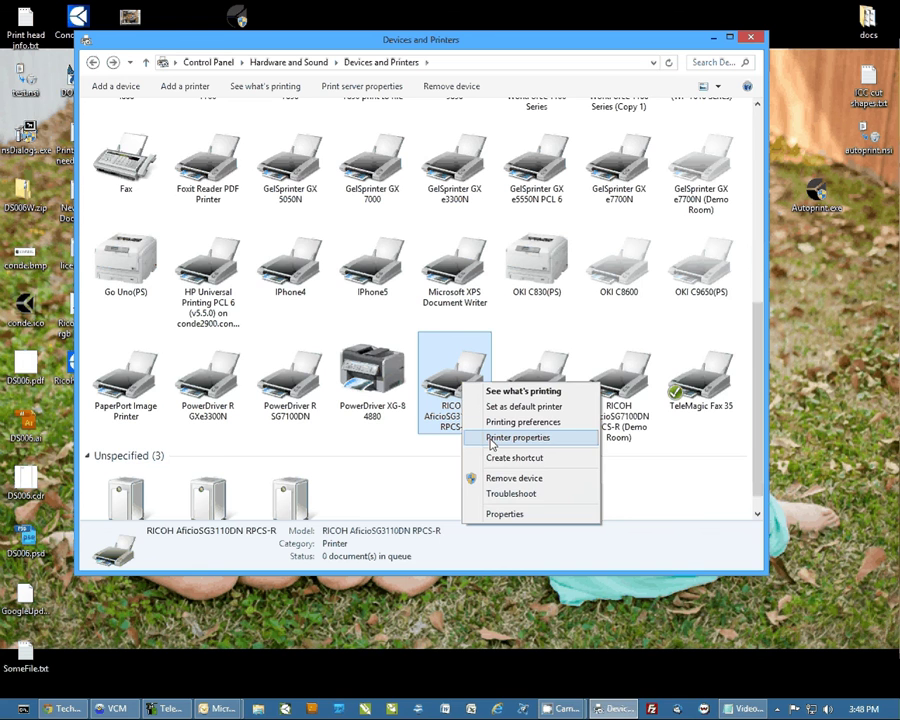
click(491, 440)
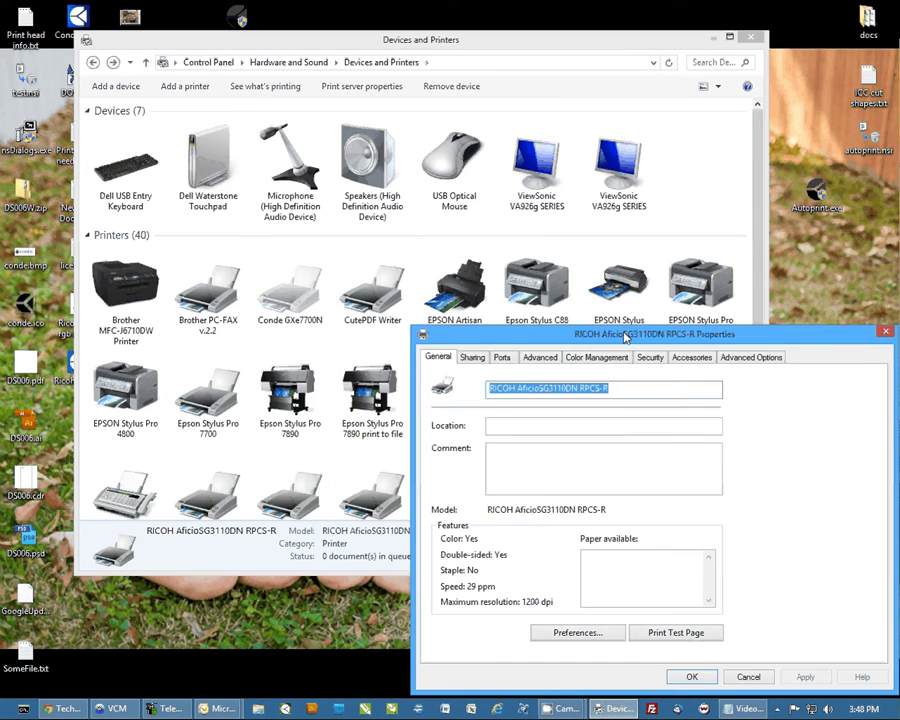
drag(625, 338, 440, 185)
click(353, 205)
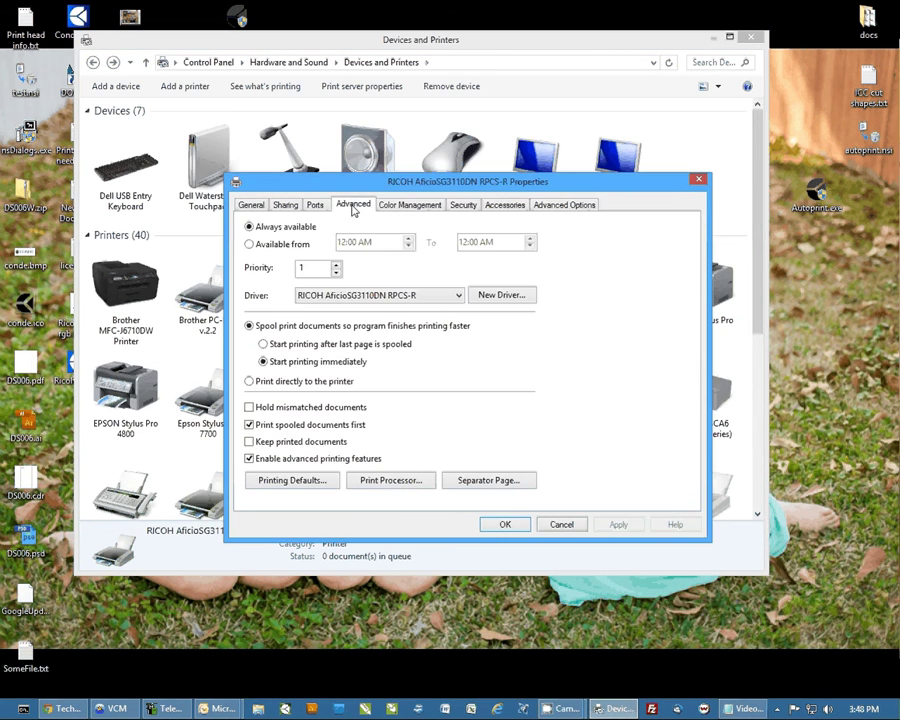
click(268, 346)
click(624, 526)
Open Color Management from the printer properties, select the RICOH AficioSG3110DN RPCS-R device, and enable using own settings for it.
click(418, 205)
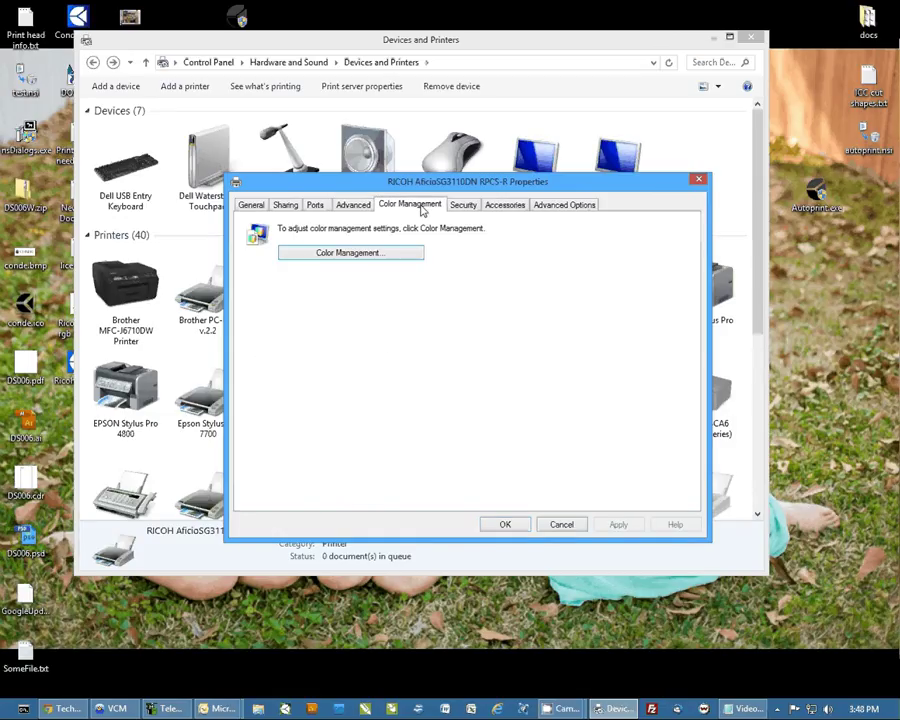
click(325, 255)
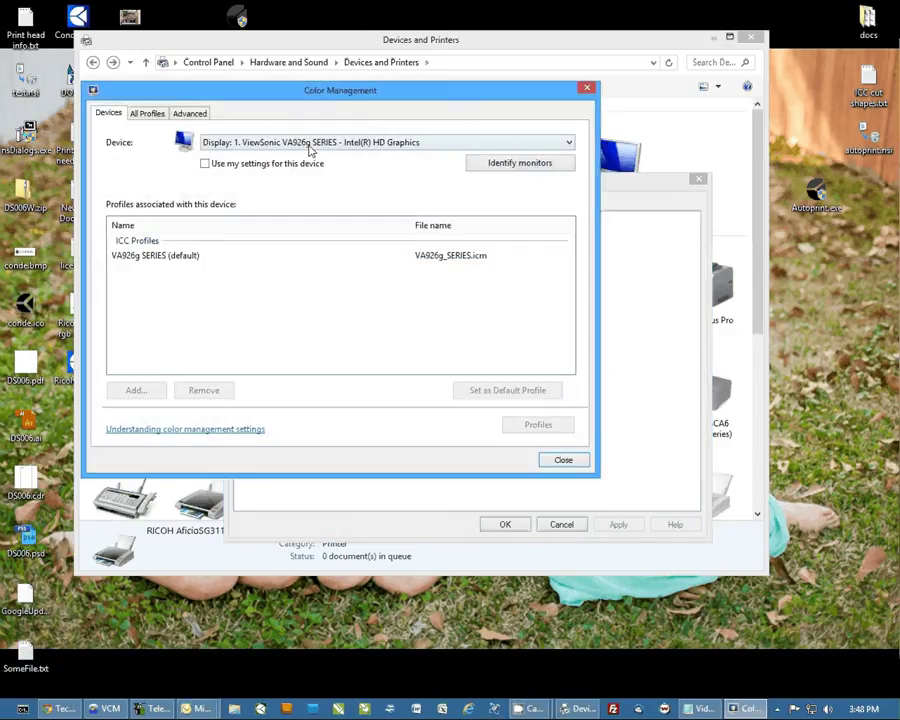
click(310, 145)
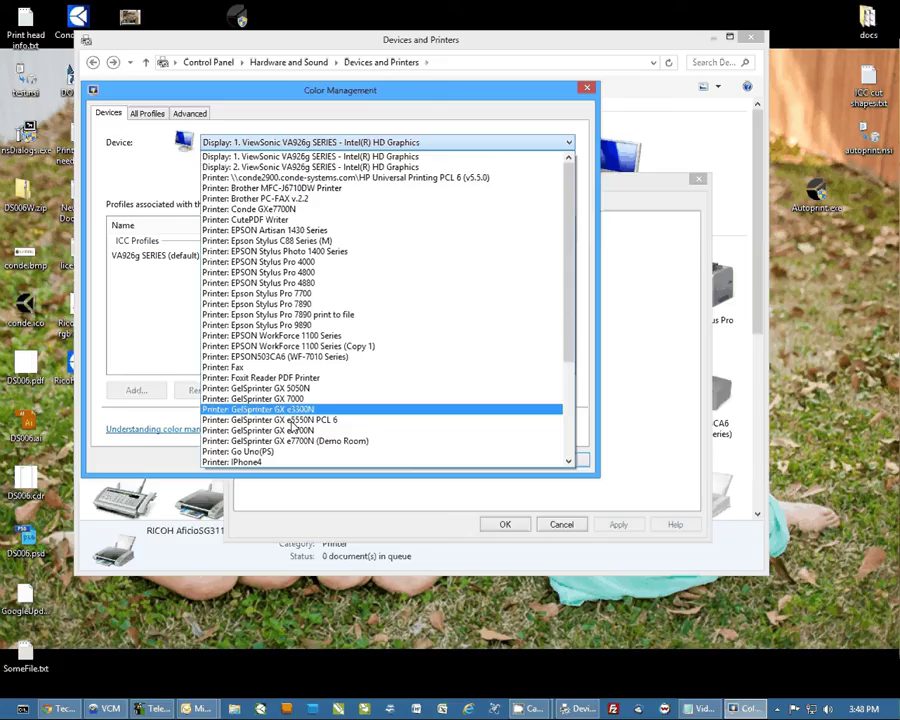
scroll(307, 428, down, 4)
scroll(309, 422, down, 1)
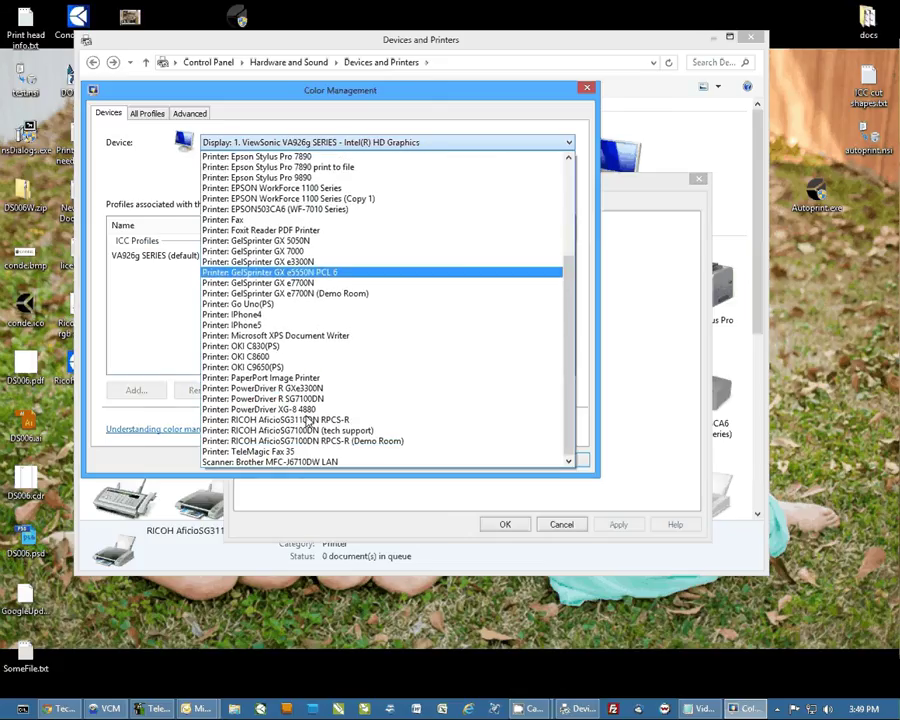
click(309, 422)
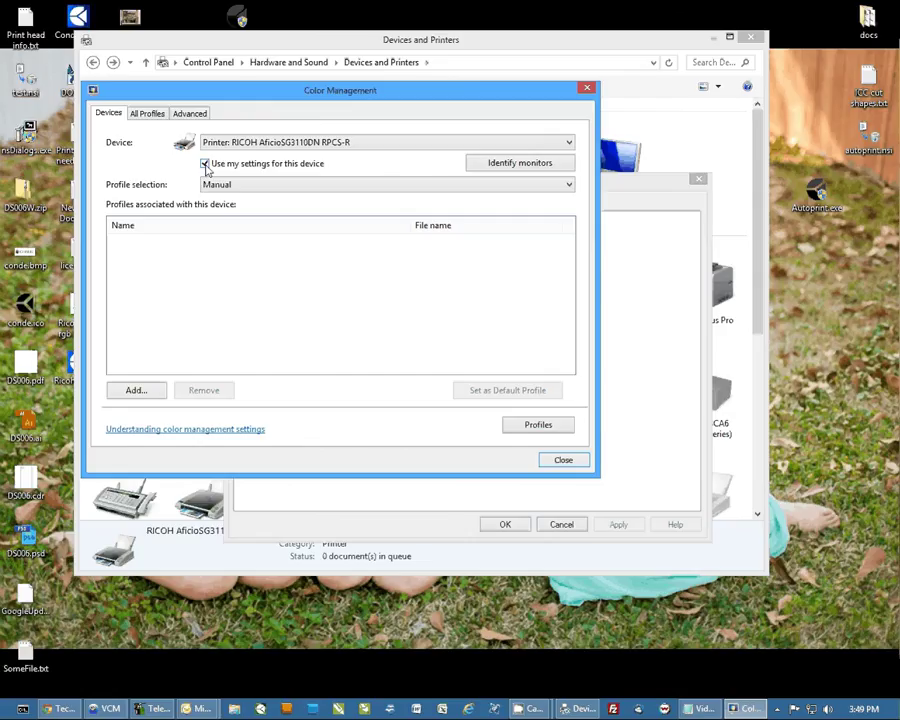
Associate the sg_SG3110DN_RGB_SJr_v1.0 ICC profile with the printer and close the Color Management and printer properties windows.
click(133, 391)
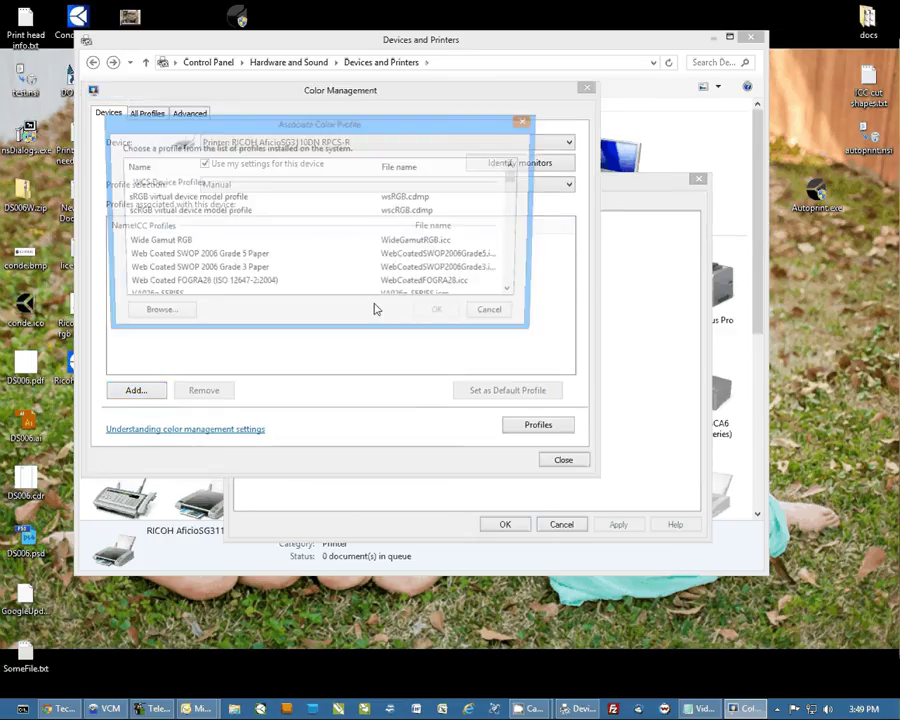
click(300, 212)
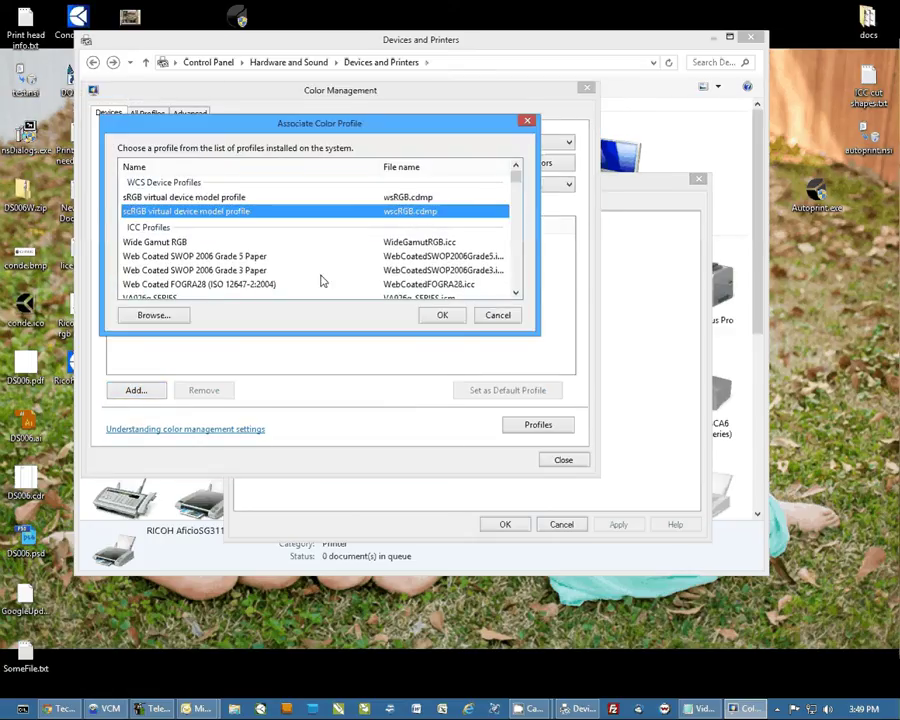
key(s)
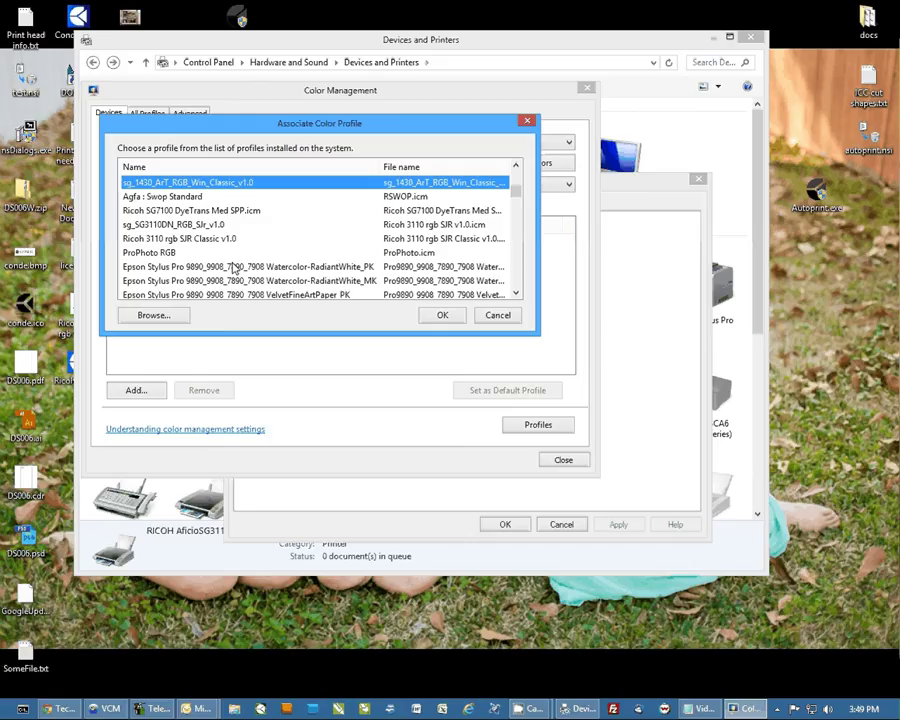
click(139, 226)
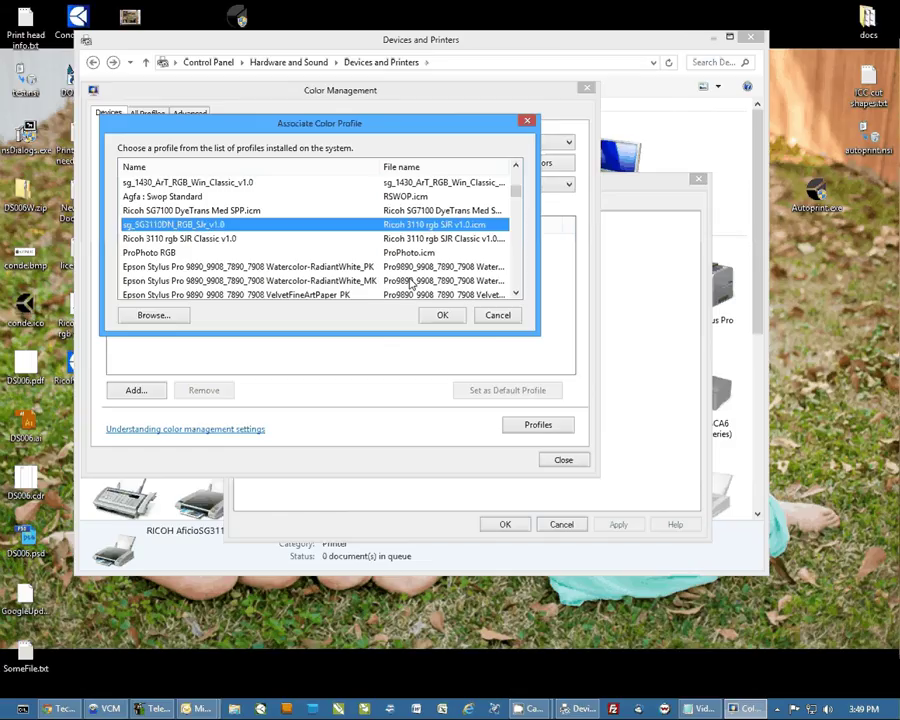
click(442, 316)
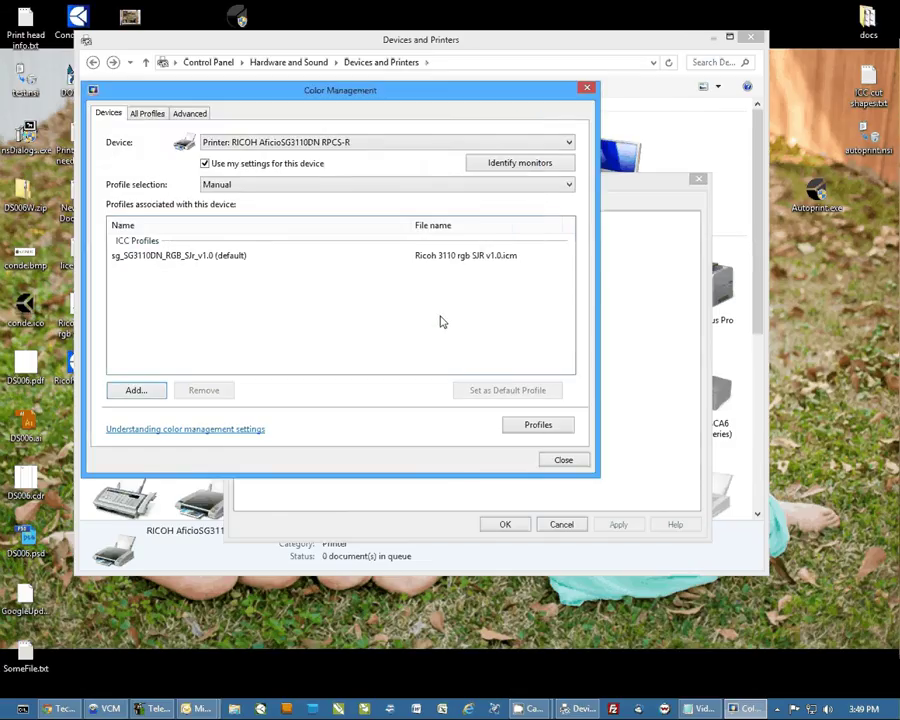
click(565, 461)
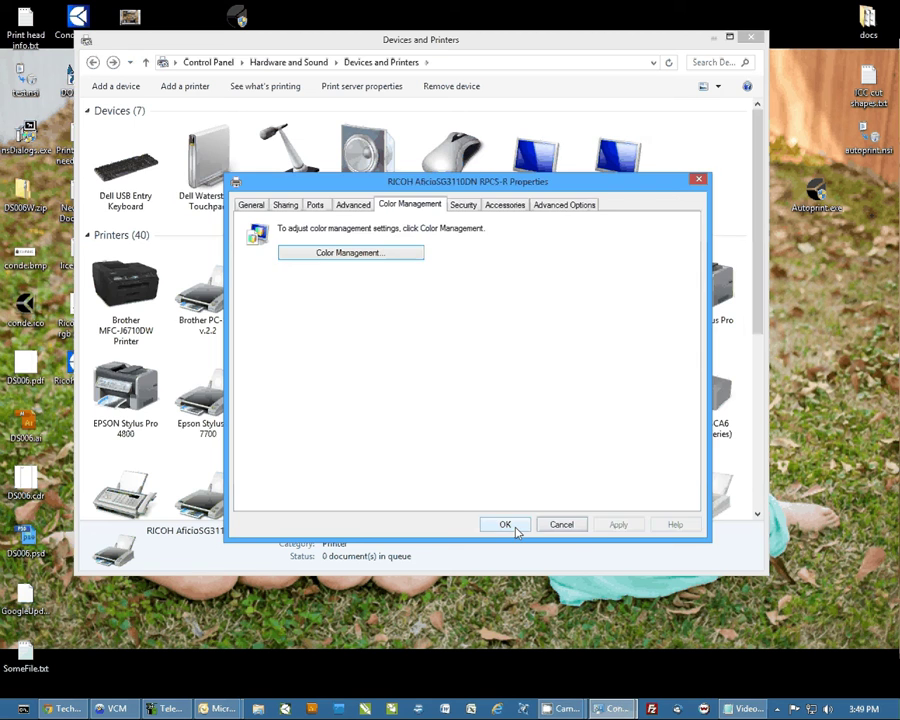
click(514, 527)
In the RICOH AficioSG3110DN printing preferences, set the print quality to User Setting and the paper type to Inkjet Plain Paper.
drag(760, 217, 760, 385)
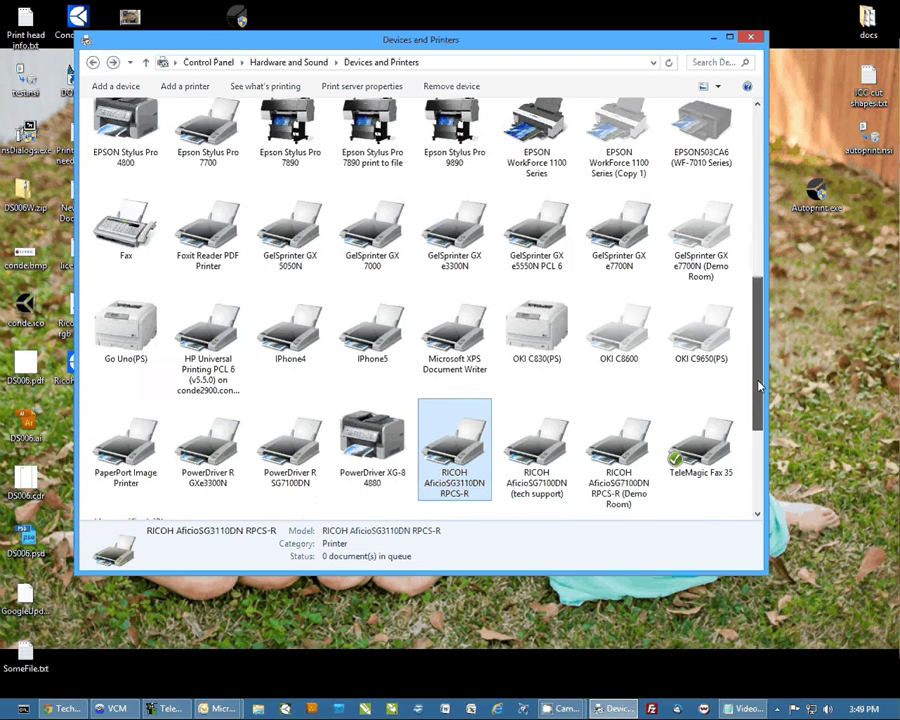
scroll(760, 385, down, 2)
right_click(460, 360)
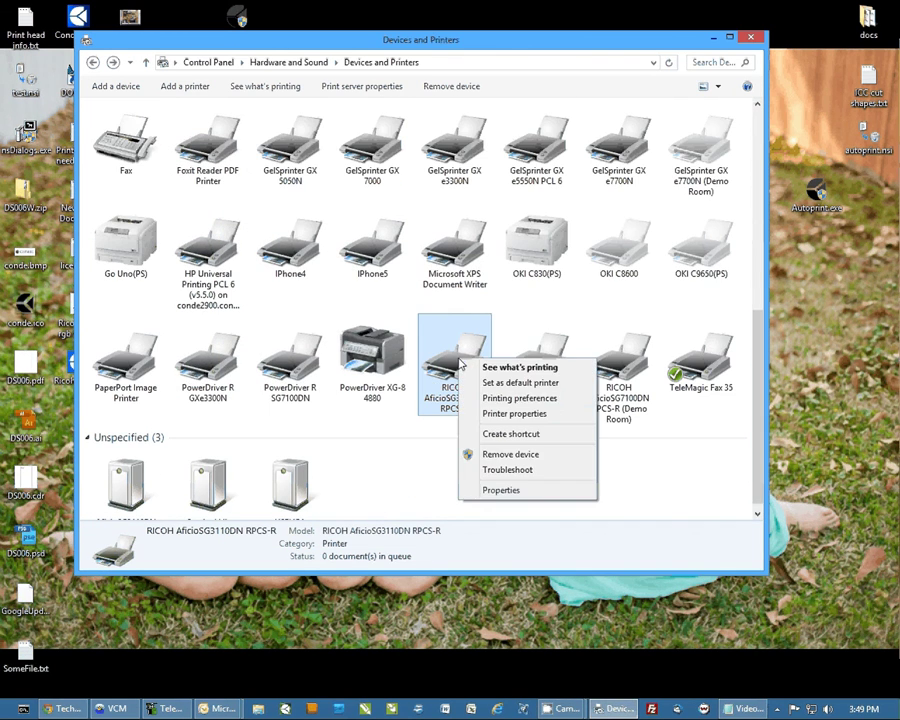
click(516, 399)
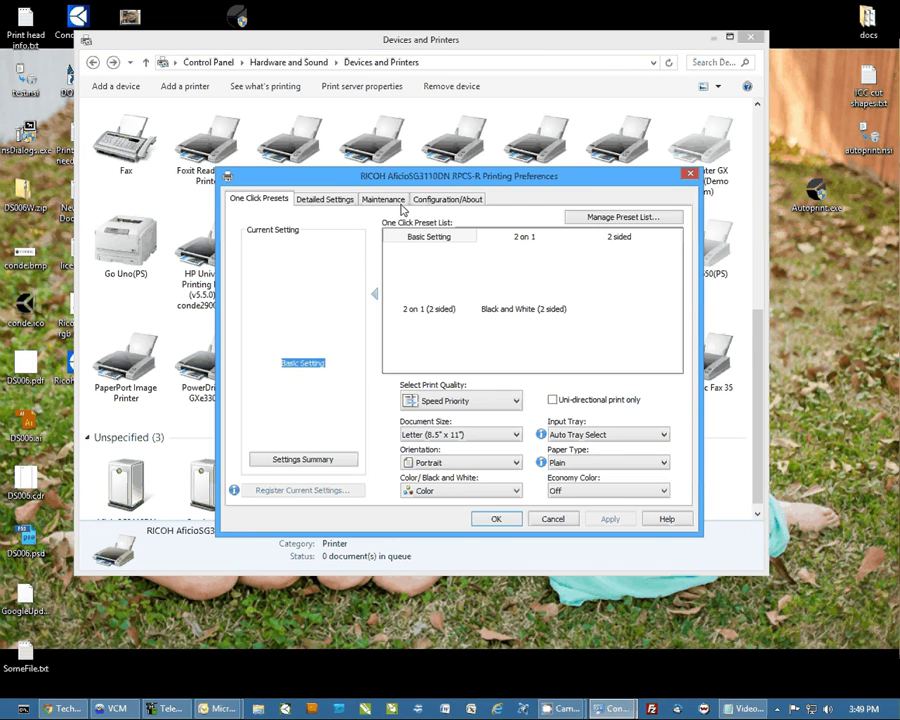
click(436, 238)
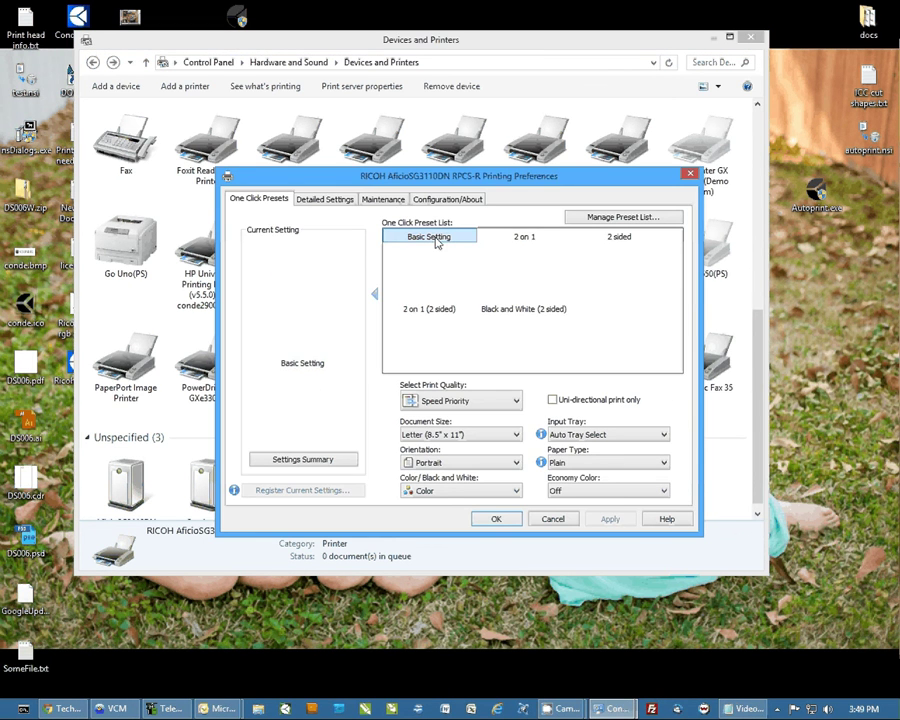
click(516, 401)
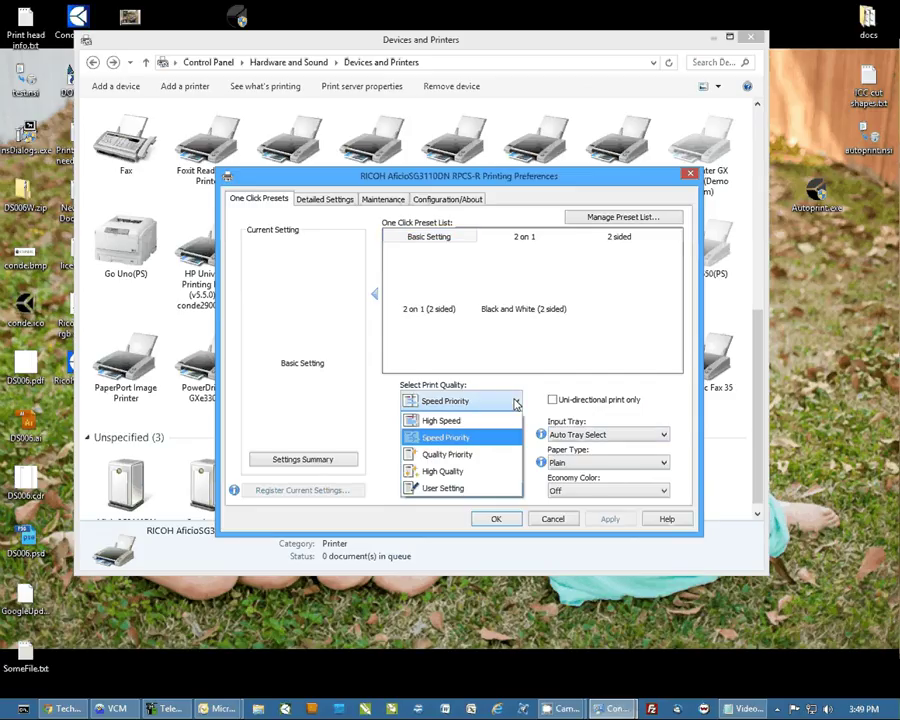
click(446, 488)
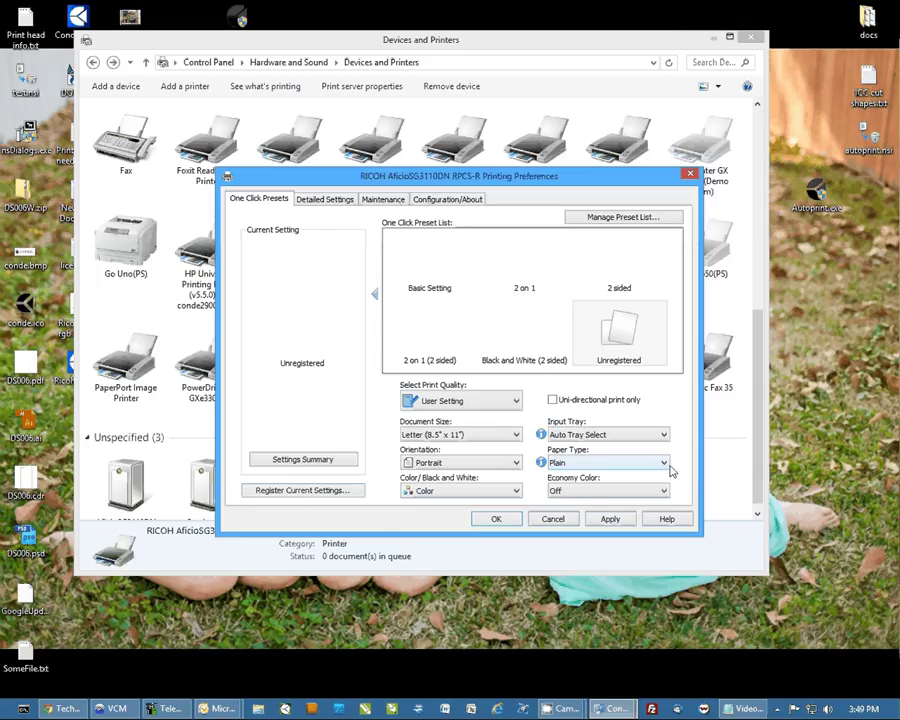
click(664, 464)
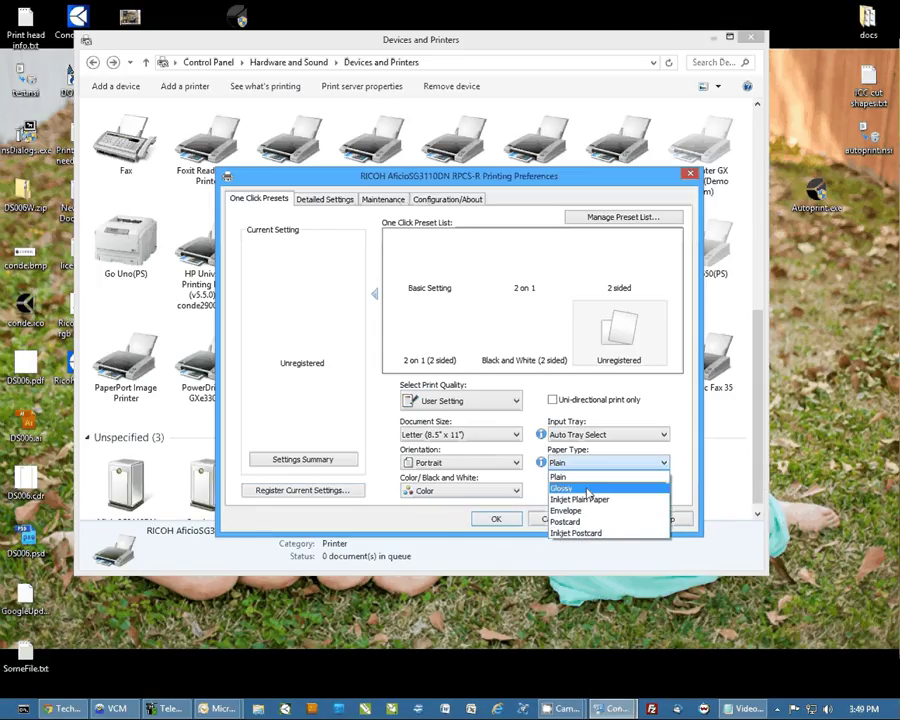
click(590, 499)
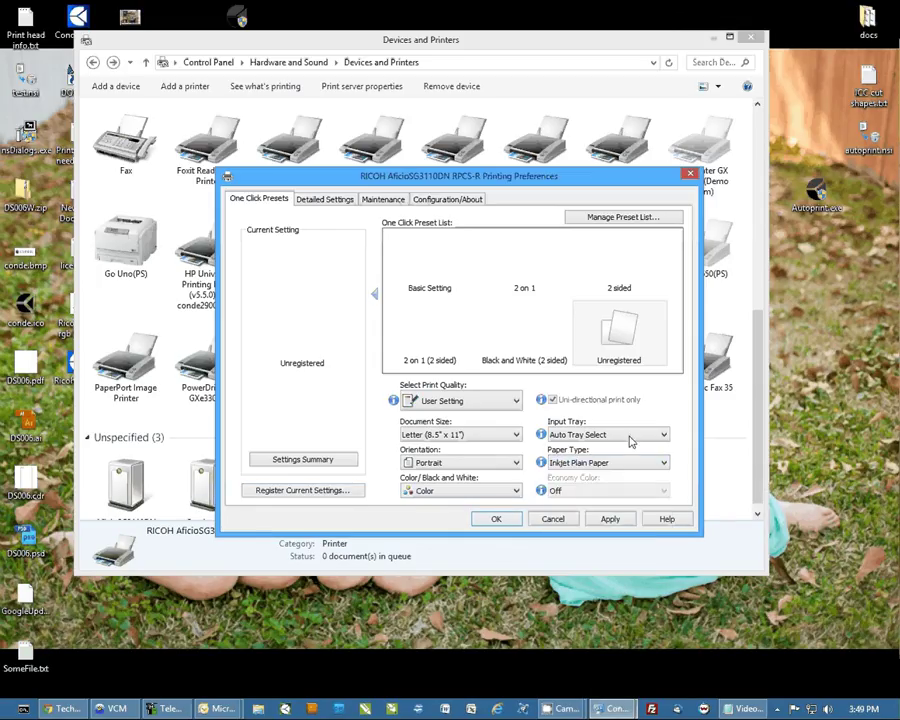
In the detailed edit settings of the printing preferences, set the printable area to Maximum.
click(336, 202)
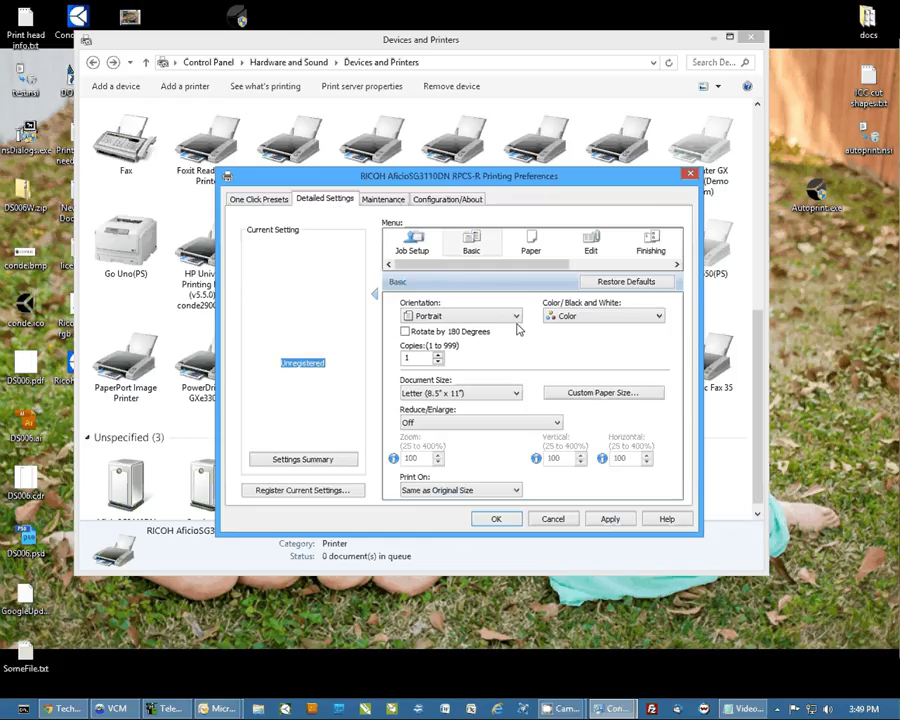
click(600, 246)
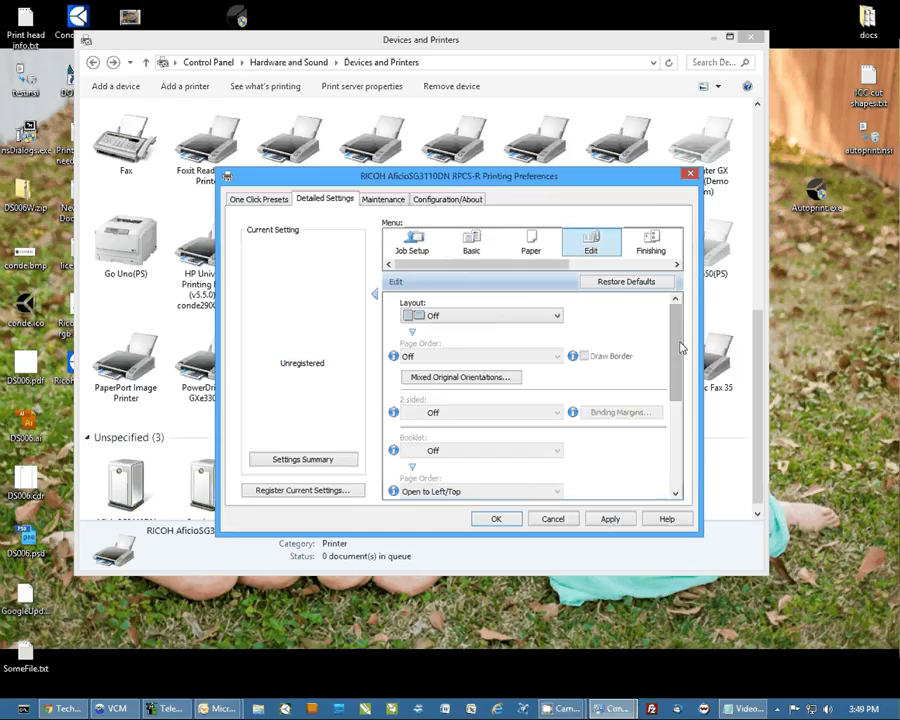
drag(676, 353, 676, 440)
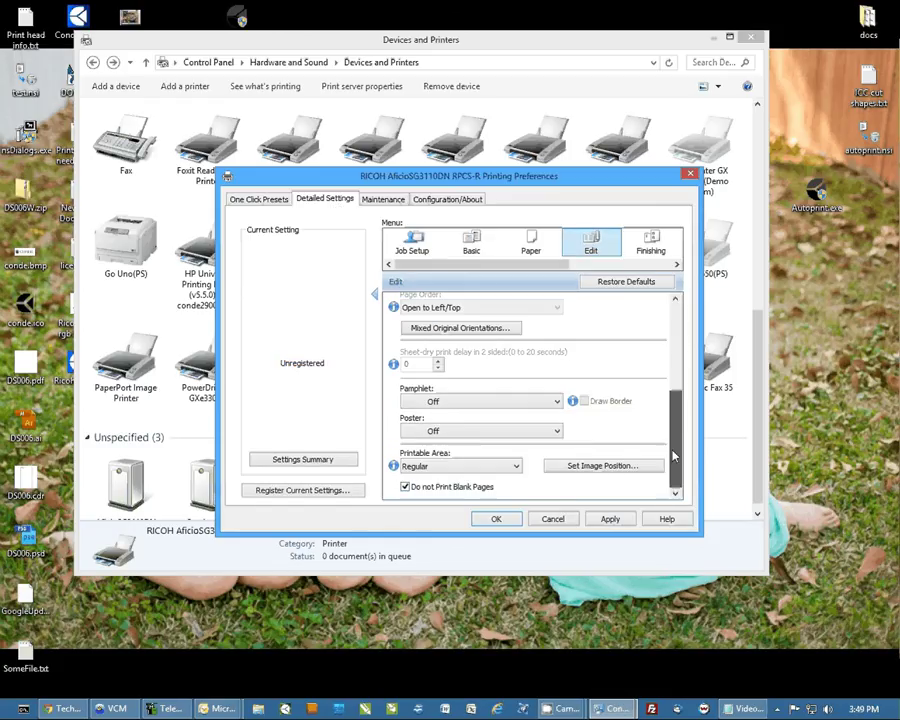
click(516, 468)
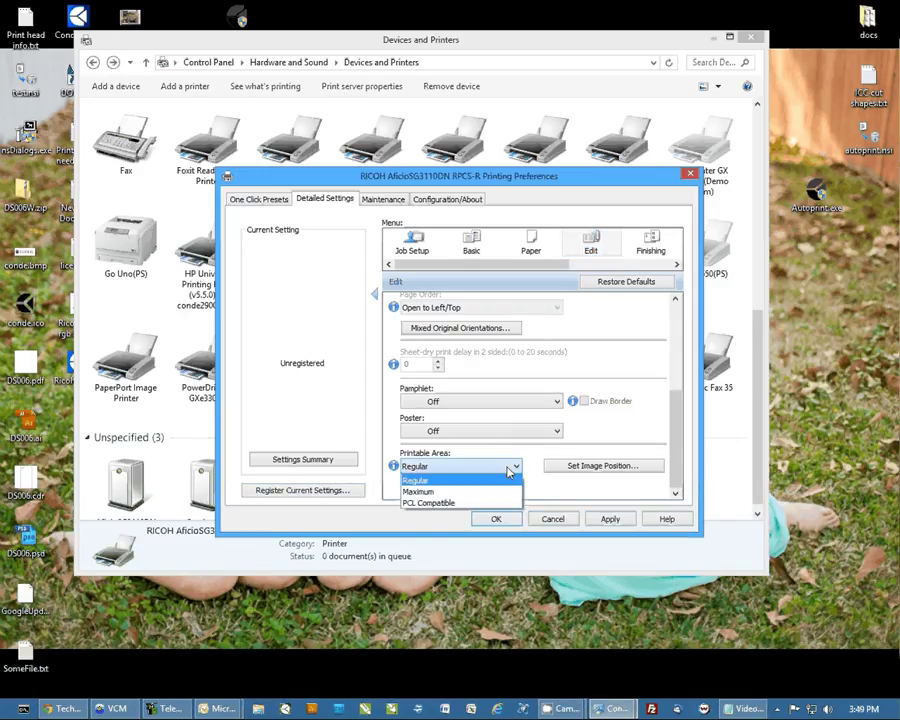
click(420, 492)
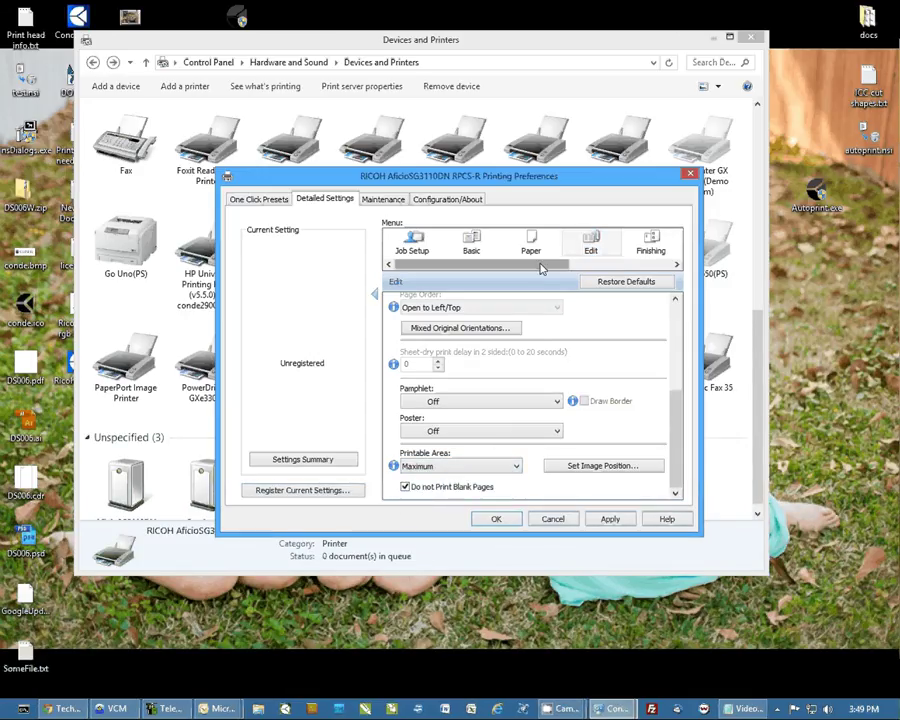
In the detailed print quality settings, set the dithering to Use error diffusion: auto (image).
drag(540, 264, 607, 261)
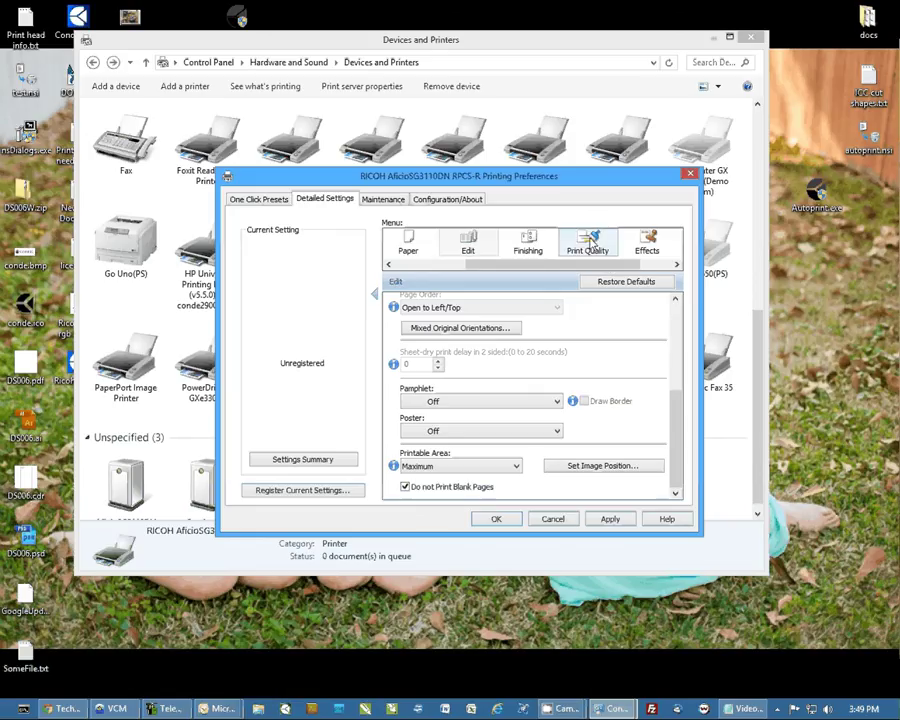
click(591, 243)
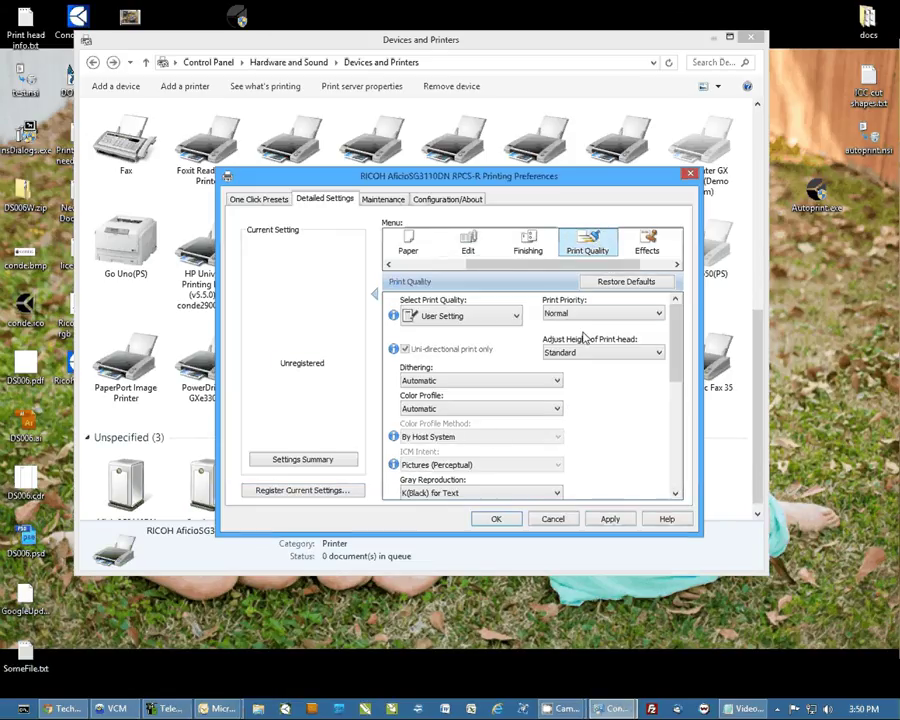
click(557, 381)
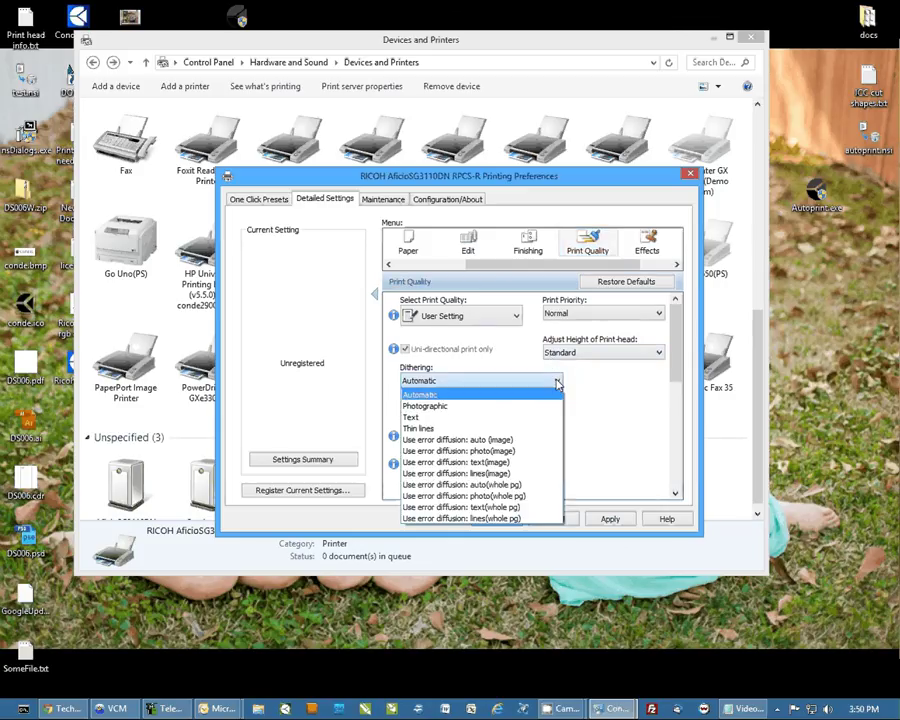
click(452, 446)
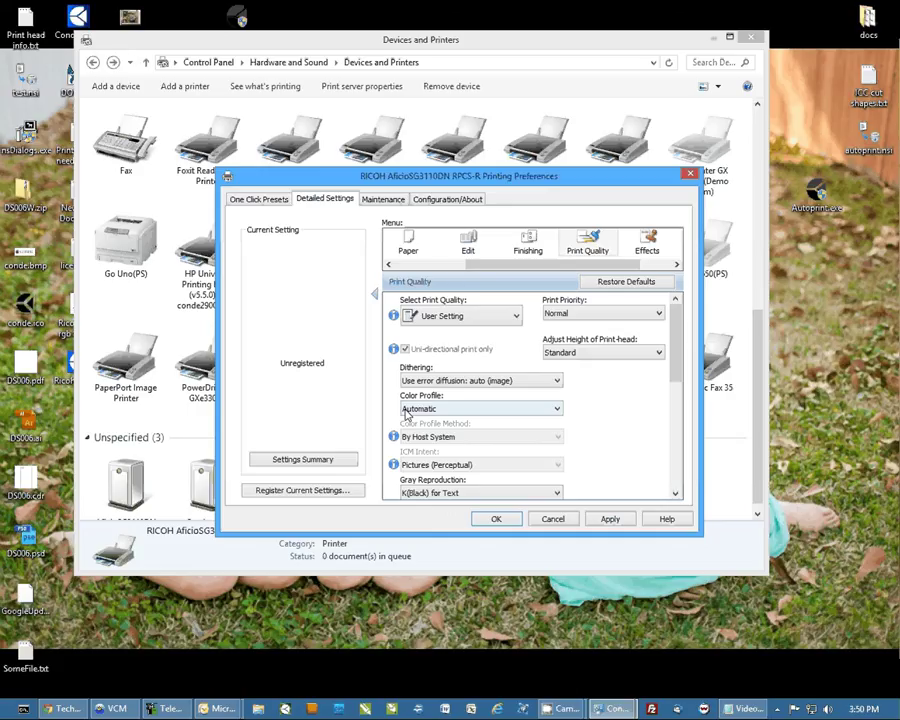
Set the color profile to Off and the gray reproduction to CMY + K in the print quality settings.
click(558, 410)
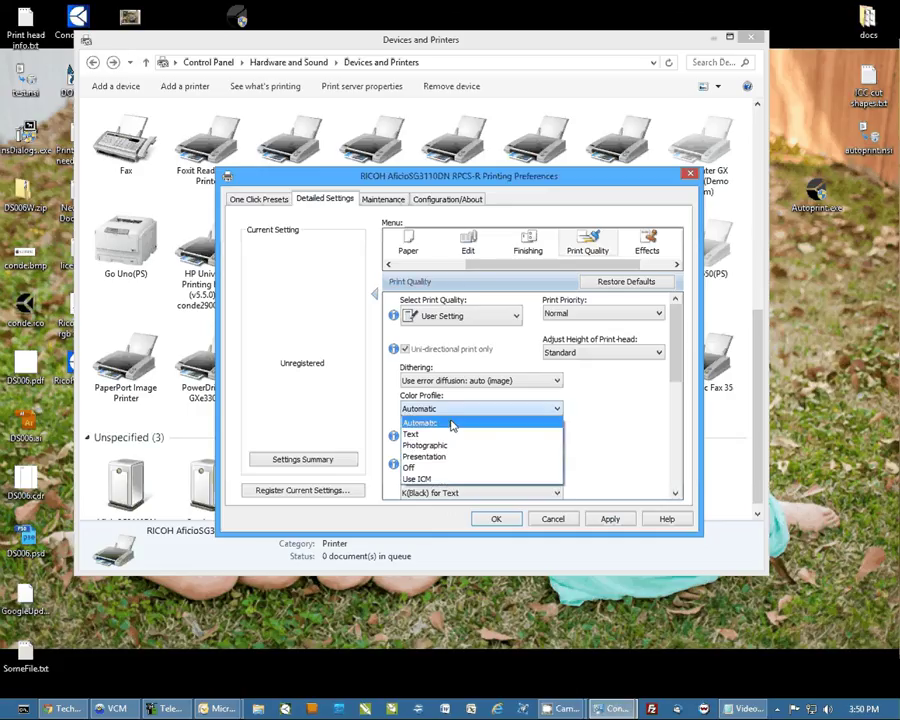
click(410, 468)
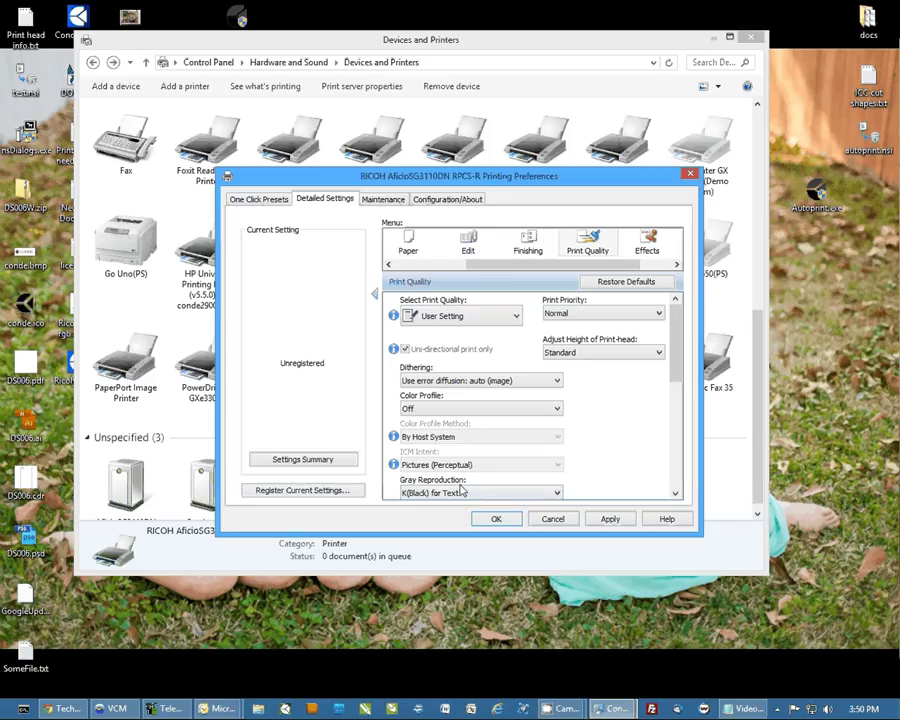
click(558, 493)
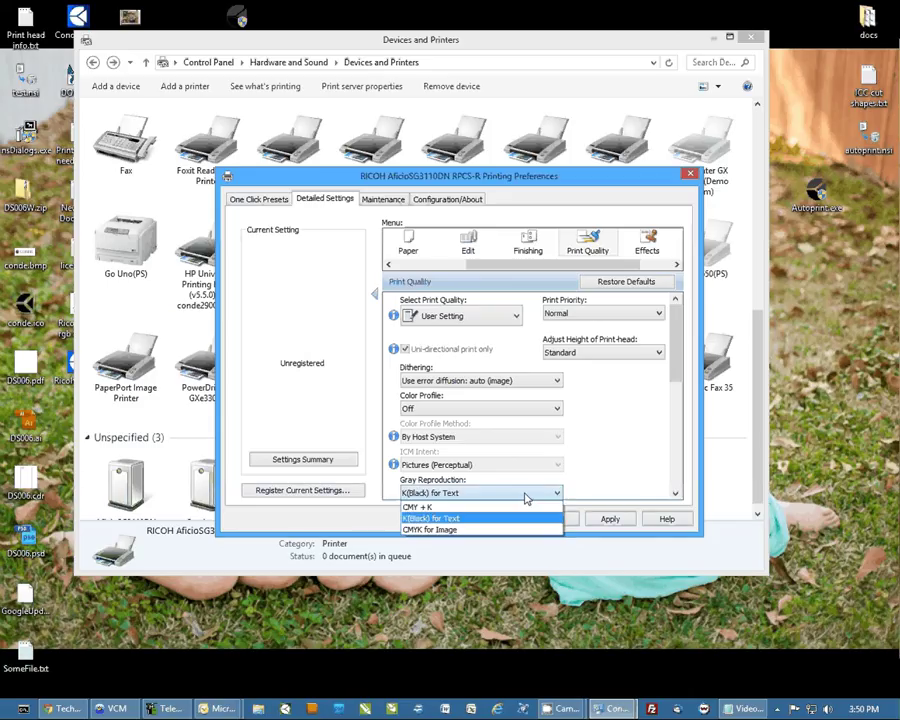
click(428, 508)
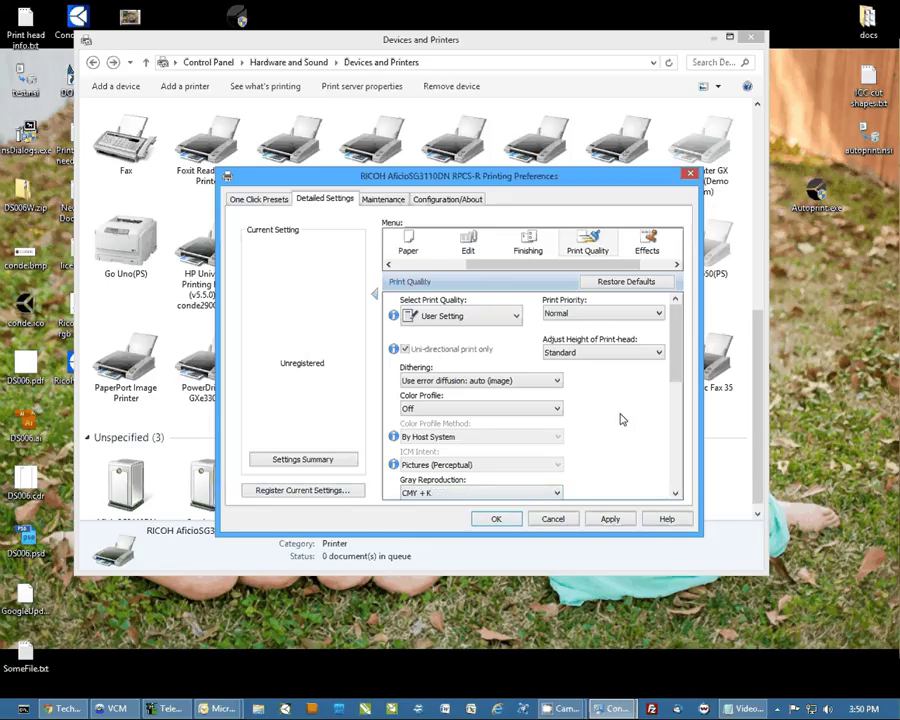
Set the print resolution to 600 dpi and the vector/raster mode to Raster.
drag(675, 347, 675, 408)
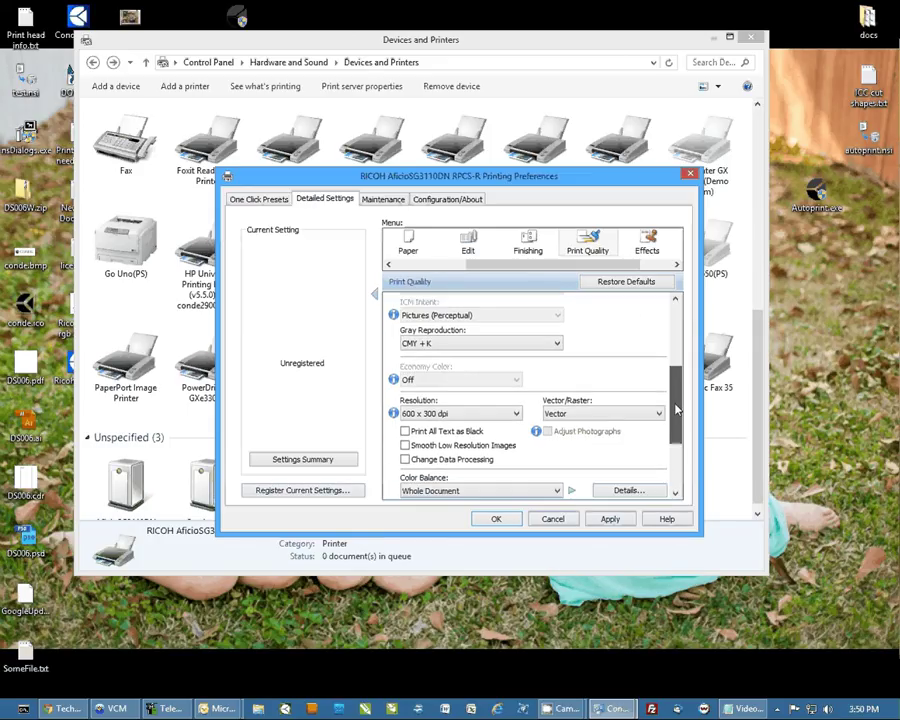
click(517, 415)
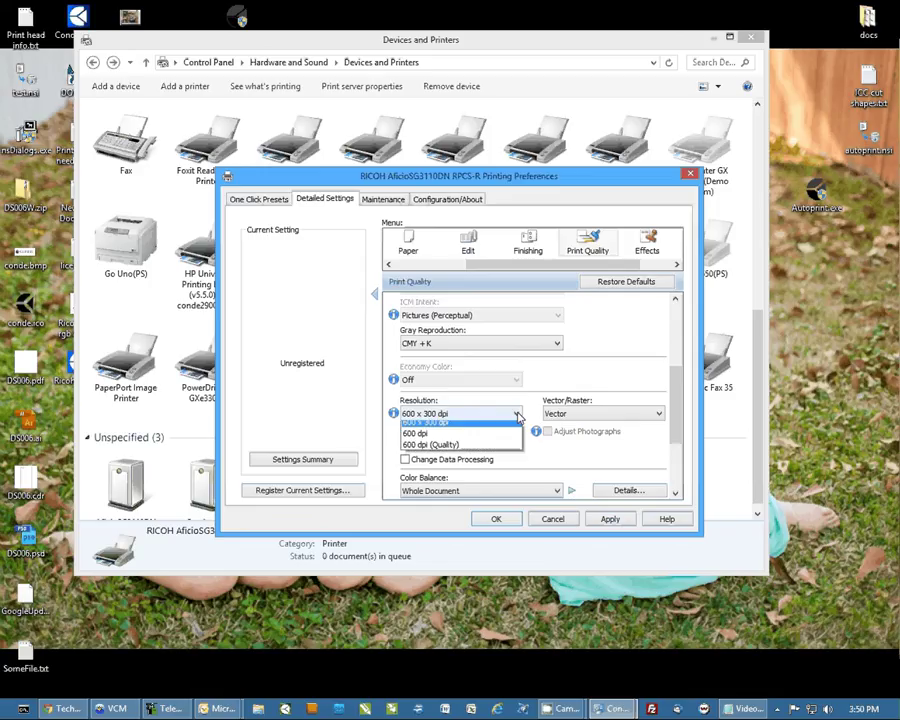
click(418, 440)
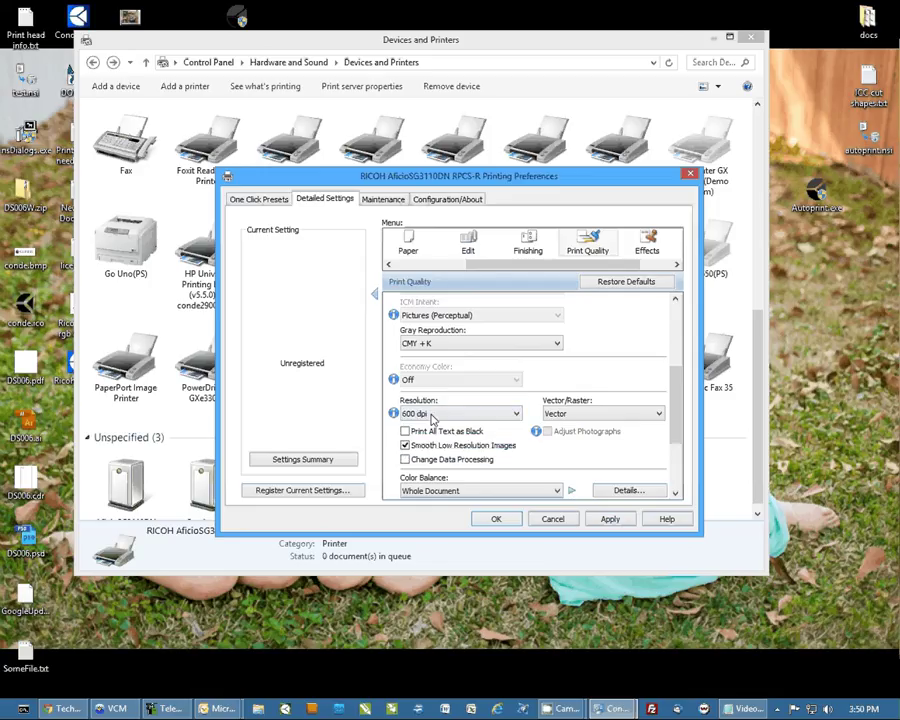
click(588, 414)
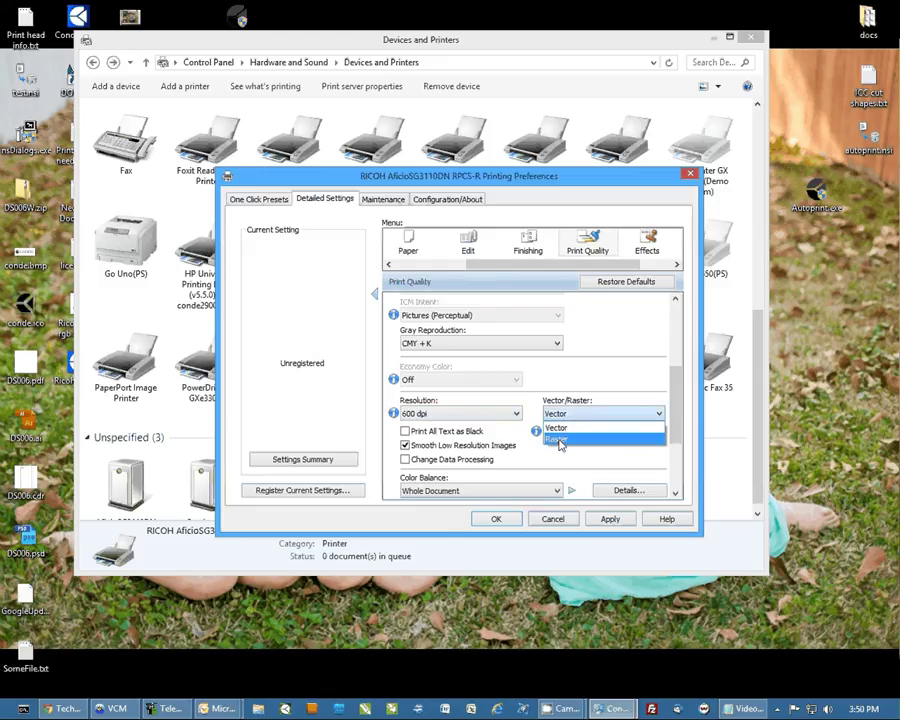
click(559, 441)
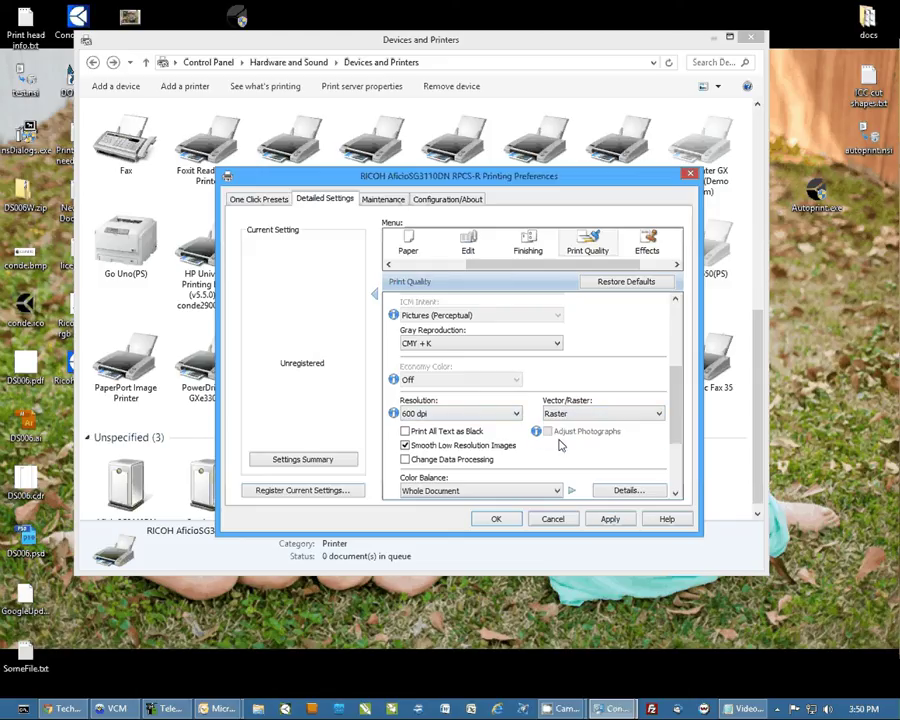
Register the current settings as a one-click preset named Conde ICC Letter and select it in the preset list.
click(313, 491)
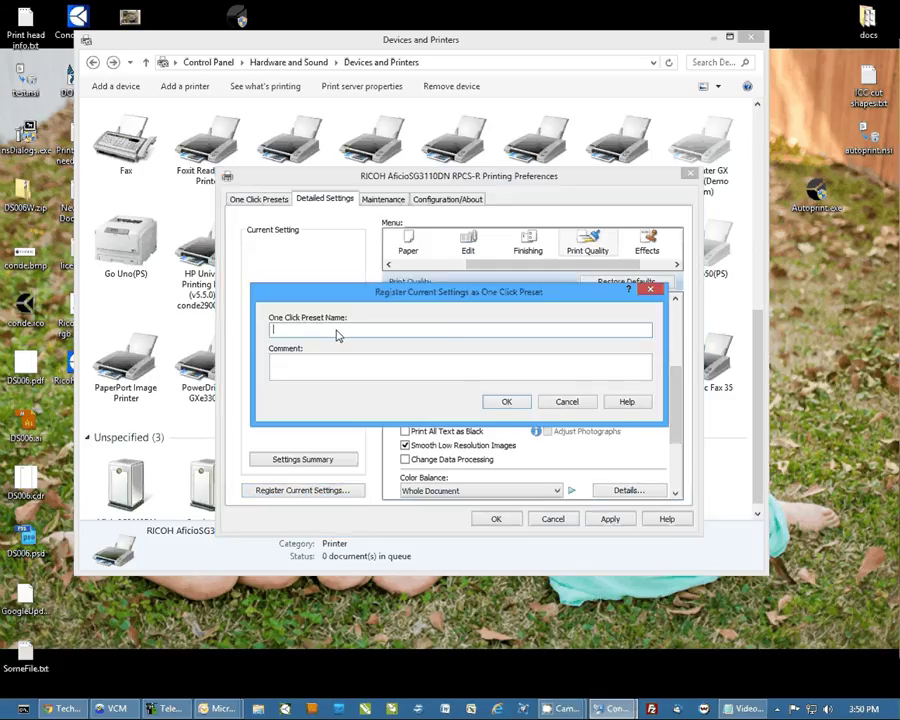
text(Cond)
text(e ICC)
text( Leet)
text(er)
click(506, 403)
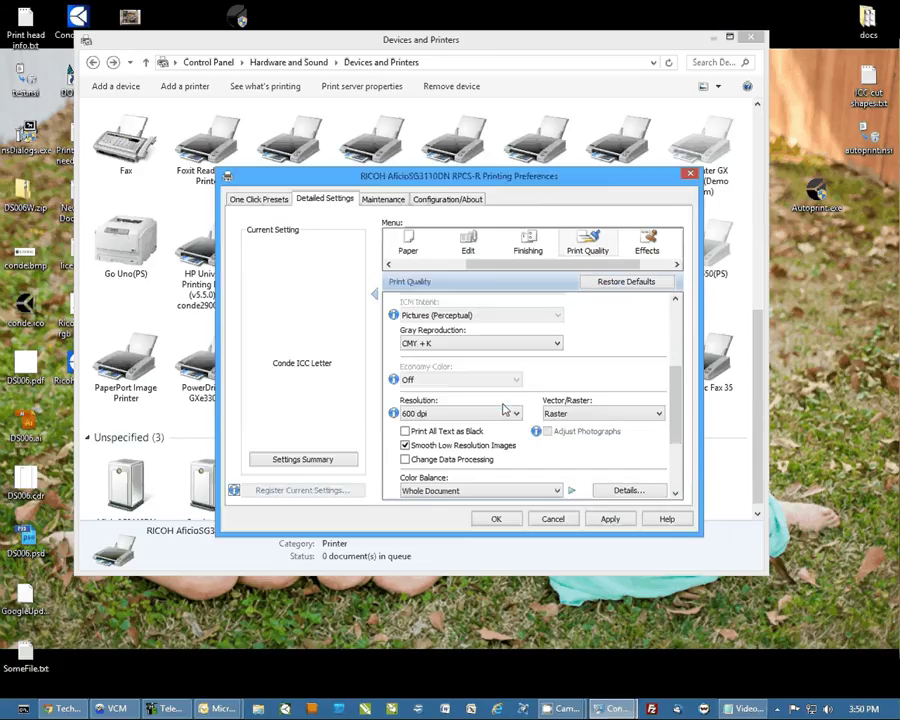
click(258, 200)
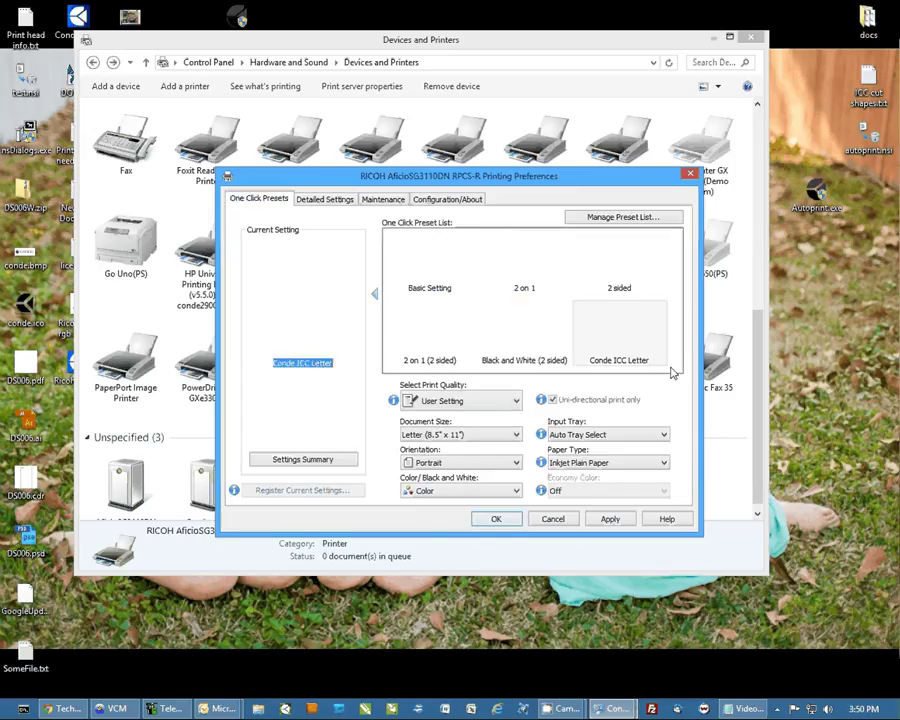
click(622, 334)
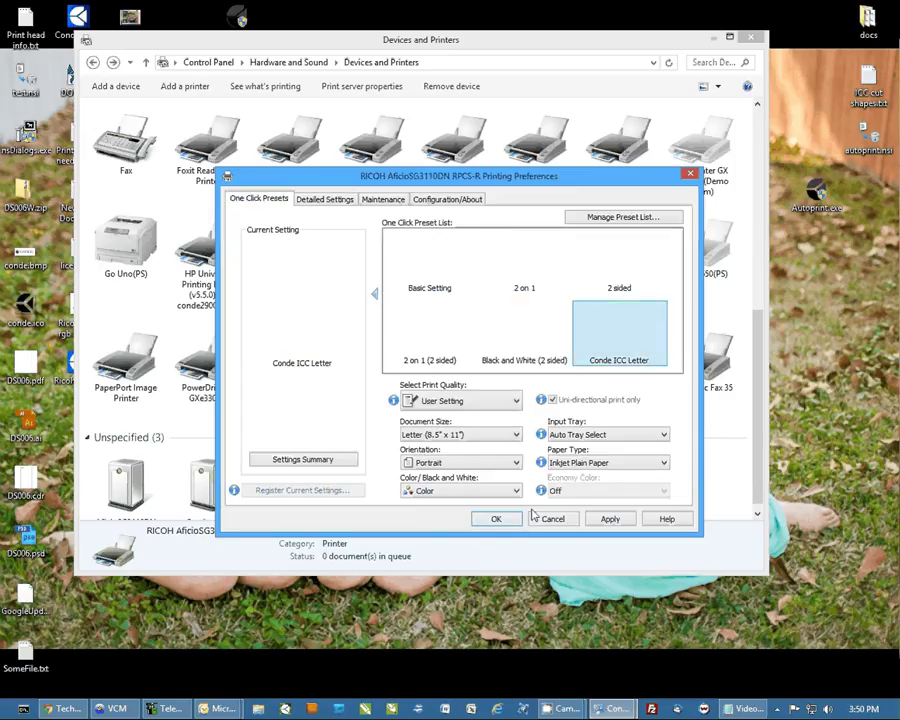
Change the document size to Legal (8.5" x 14") and register these settings as a one-click preset named Conde ICC Legal.
click(515, 435)
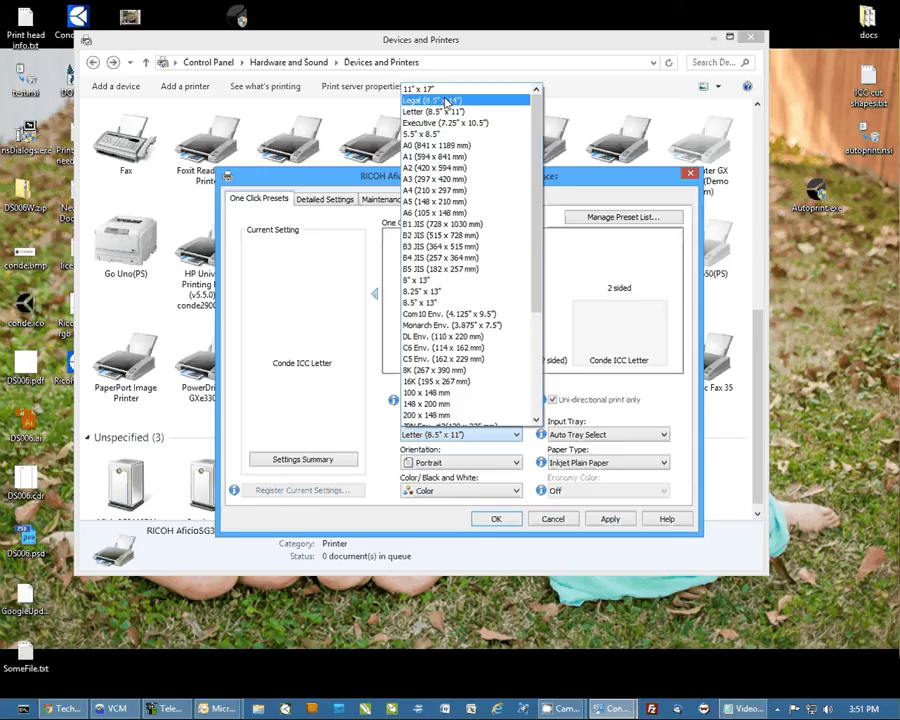
click(446, 101)
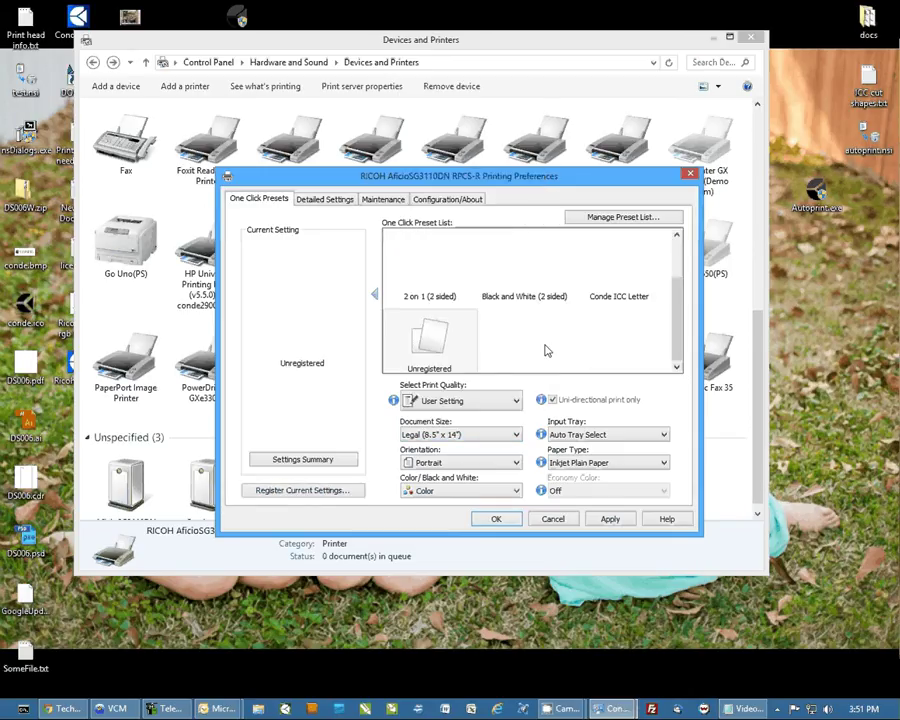
click(284, 491)
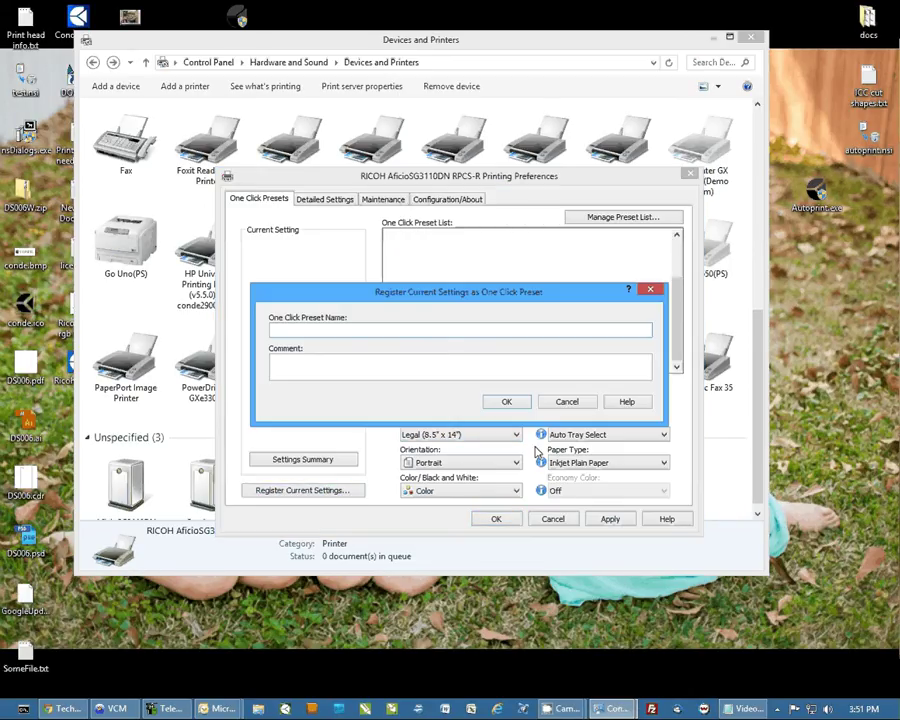
text(Conde ICC Legal)
click(504, 402)
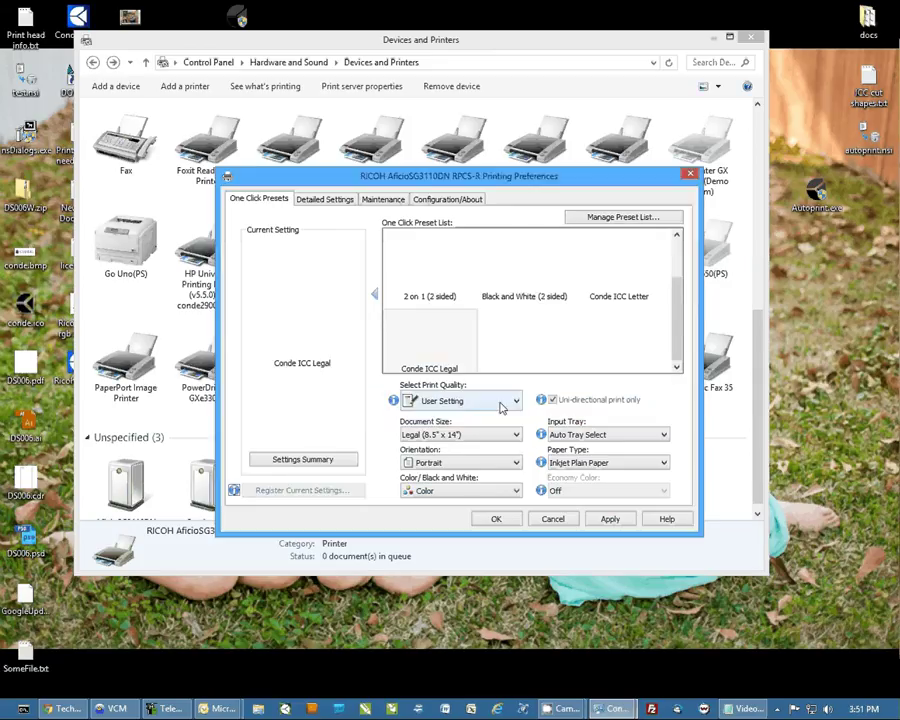
Switch between the two Conde ICC presets, leave Conde ICC Letter selected, and save and close the printing preferences.
click(625, 282)
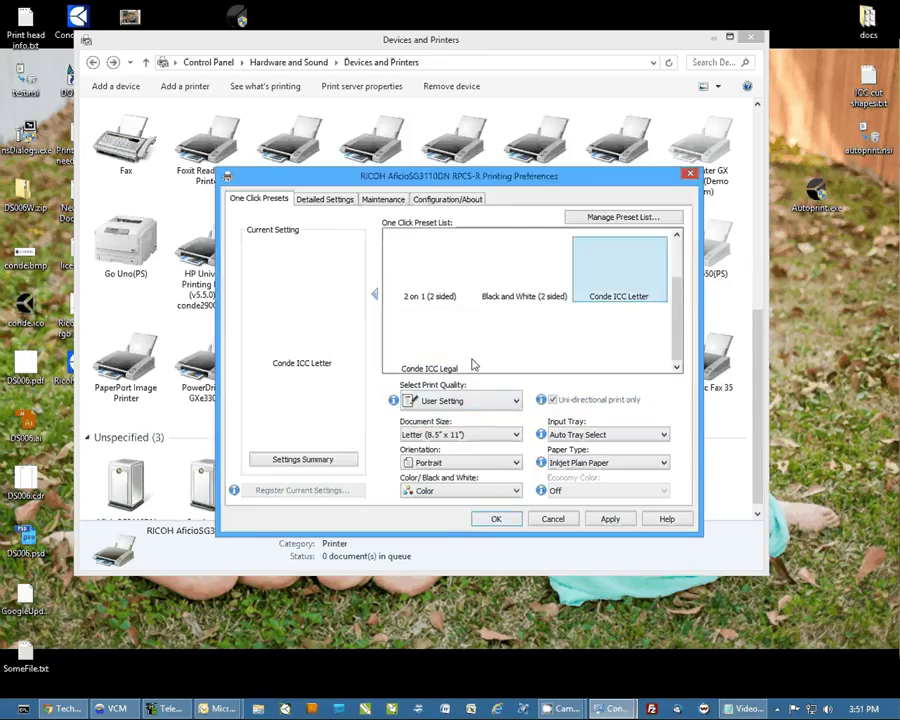
click(472, 364)
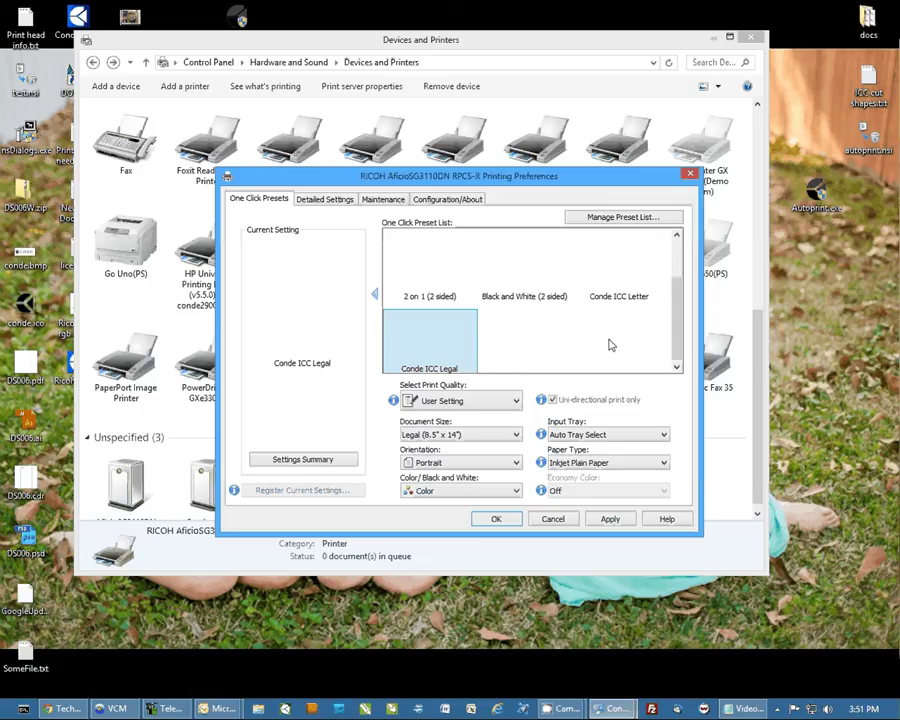
click(620, 283)
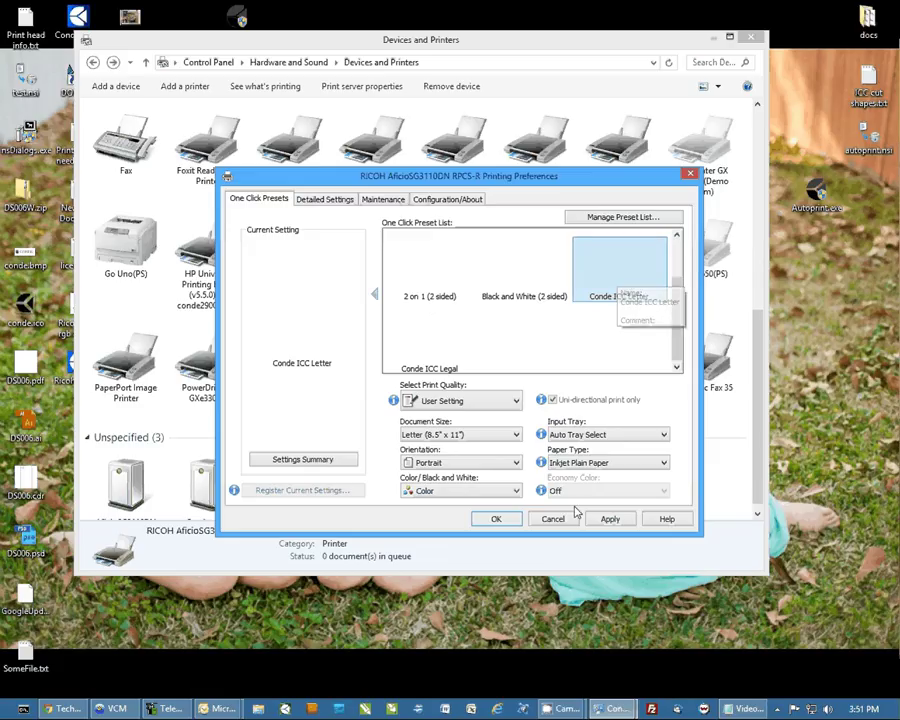
click(496, 520)
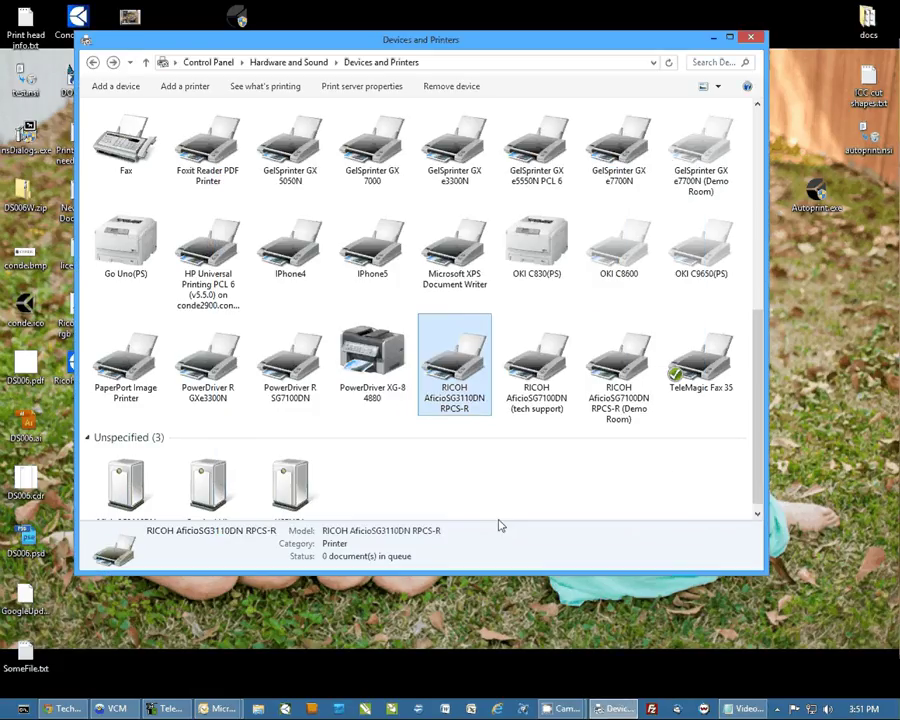
click(574, 474)
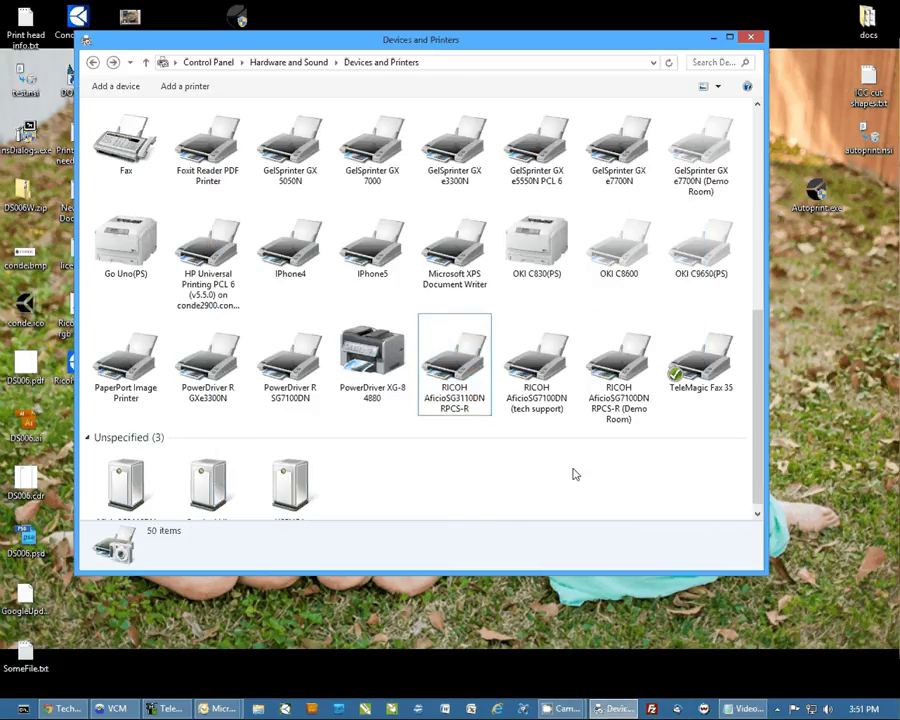